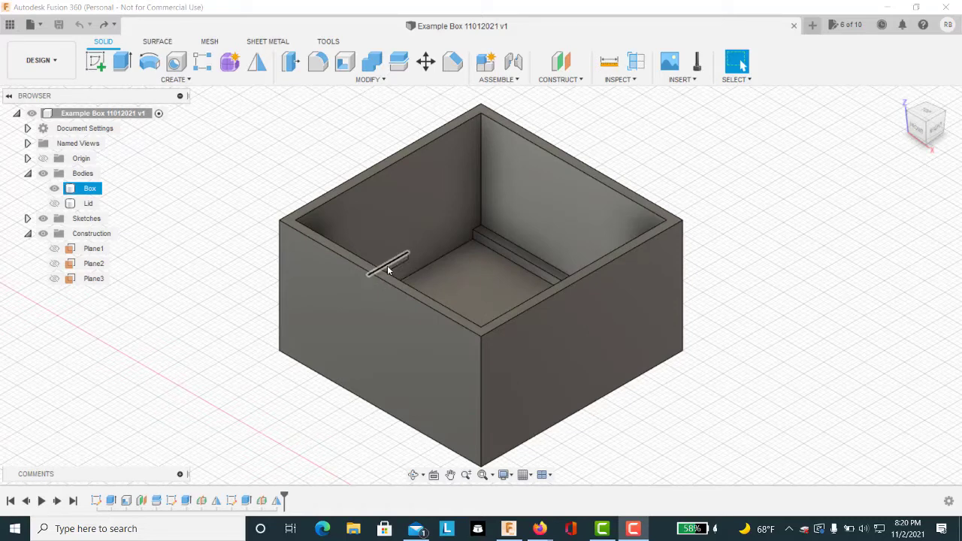
Hide the Box body and show the Lid body
left_click(54, 204)
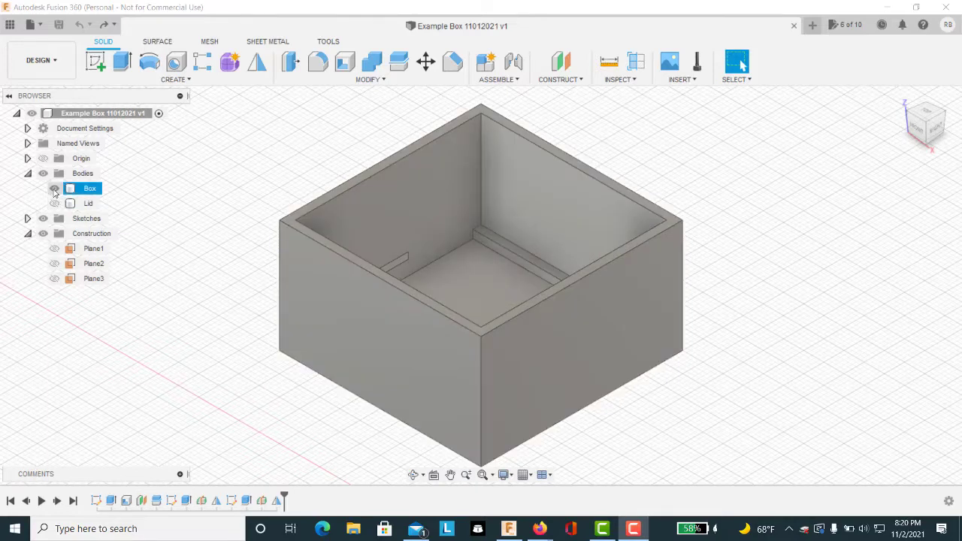
left_click(54, 189)
left_click(54, 204)
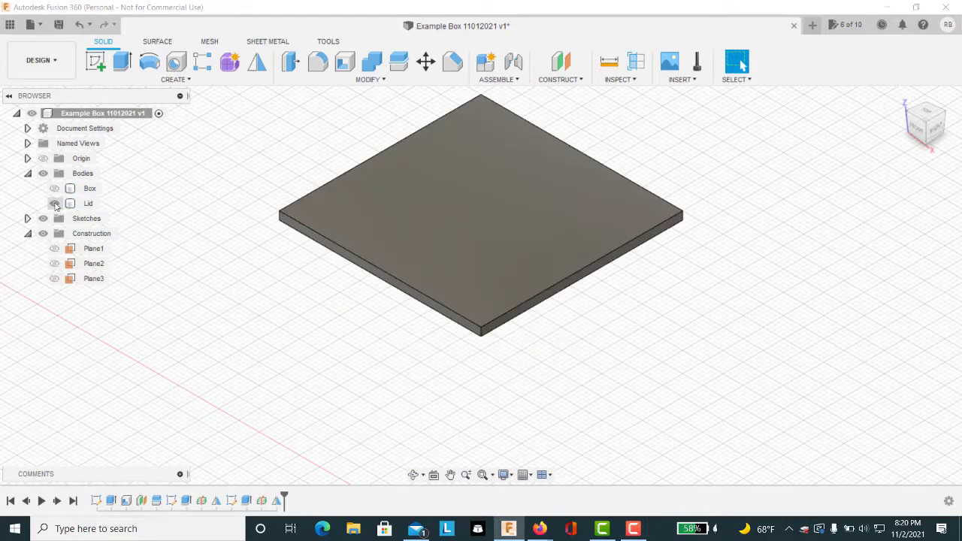
Start a sketch on the lid's top face and offset its outline 2 mm outward
left_click(924, 123)
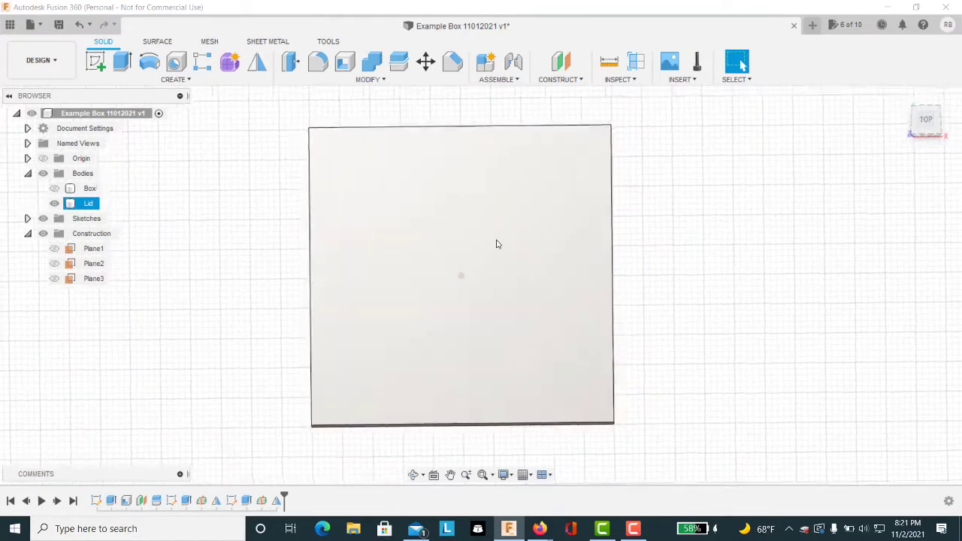
left_click(496, 244)
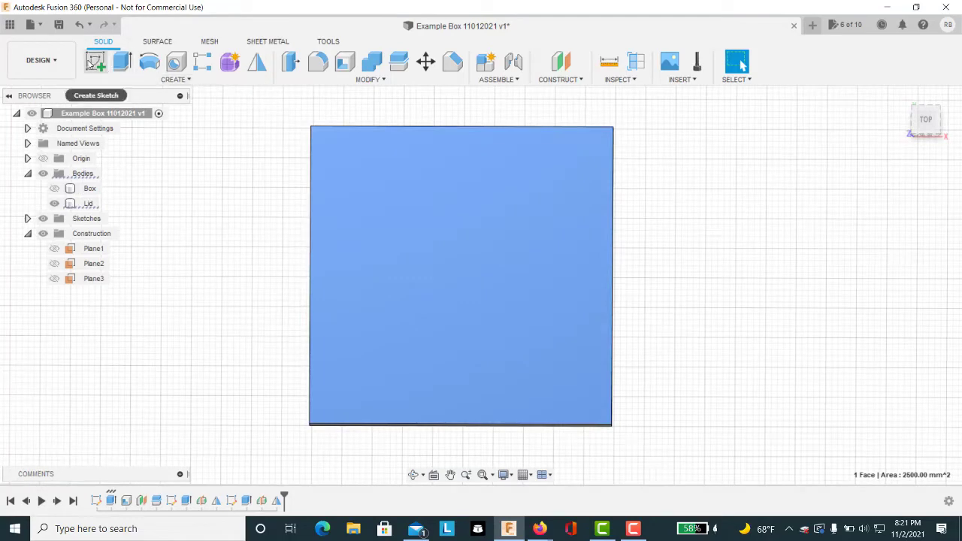
left_click(95, 61)
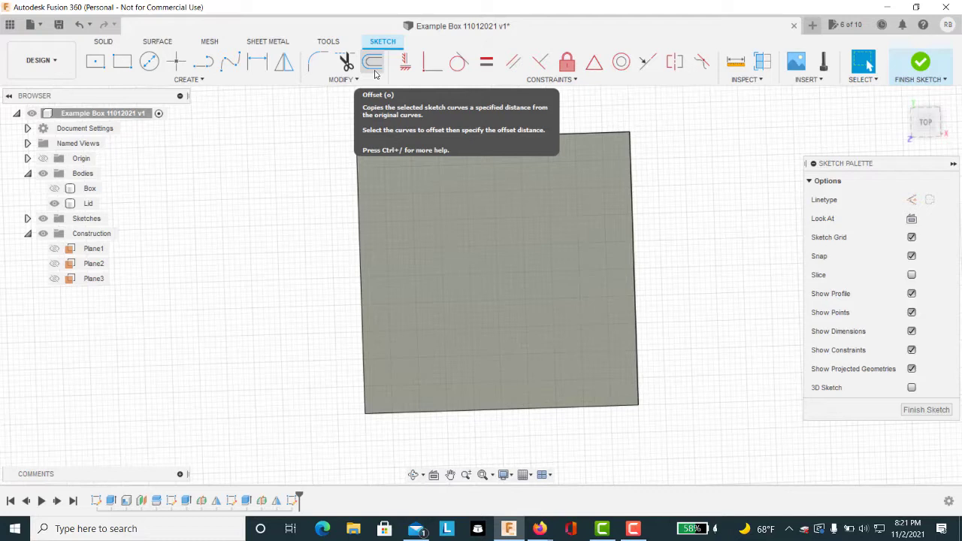
left_click(375, 71)
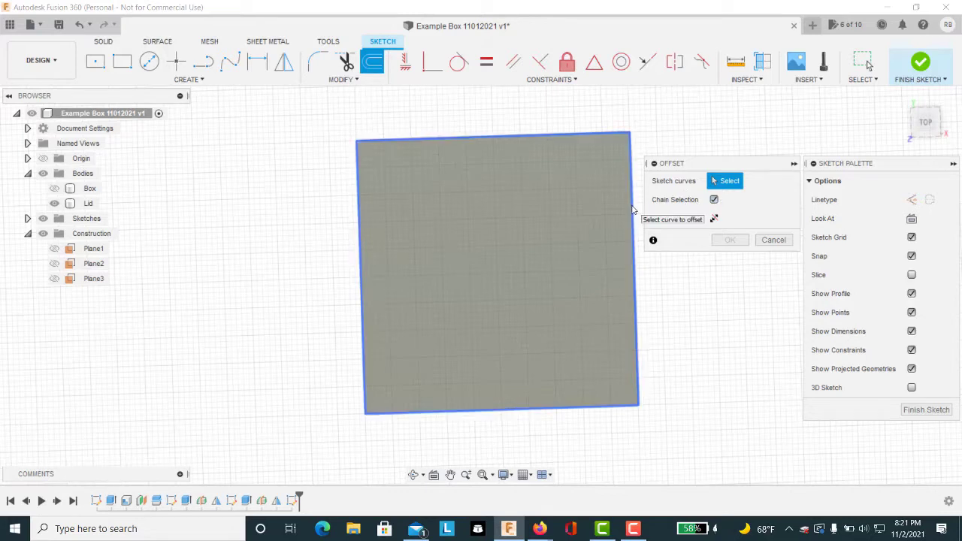
left_click(633, 210)
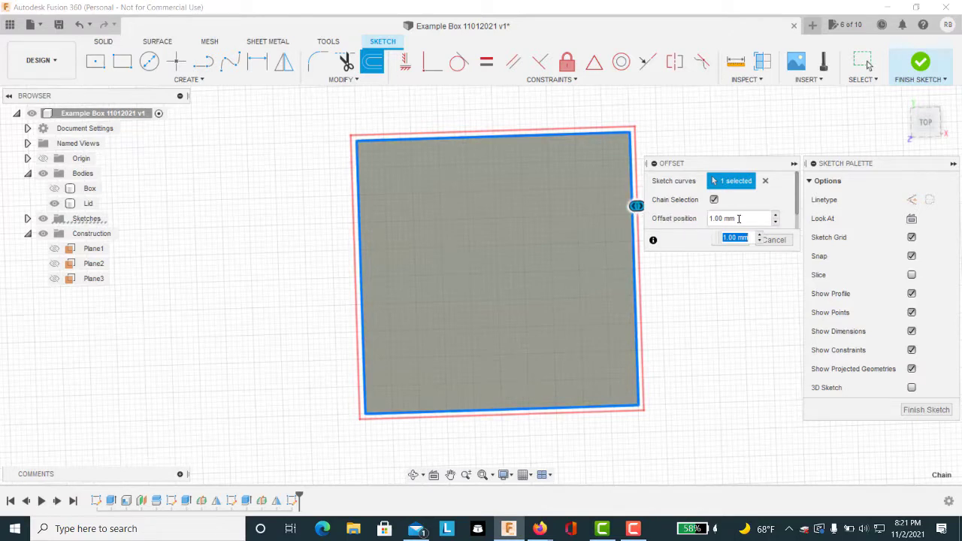
left_click(739, 219)
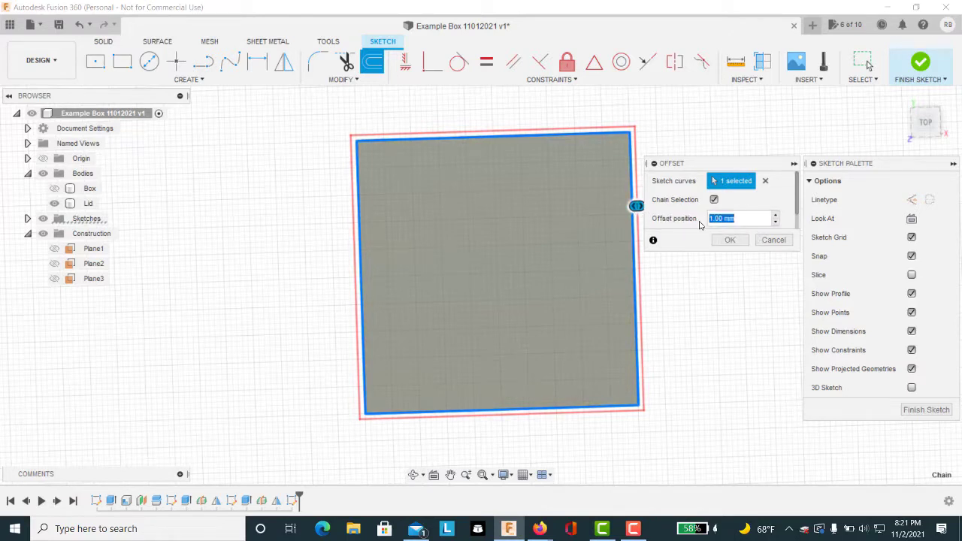
type("2")
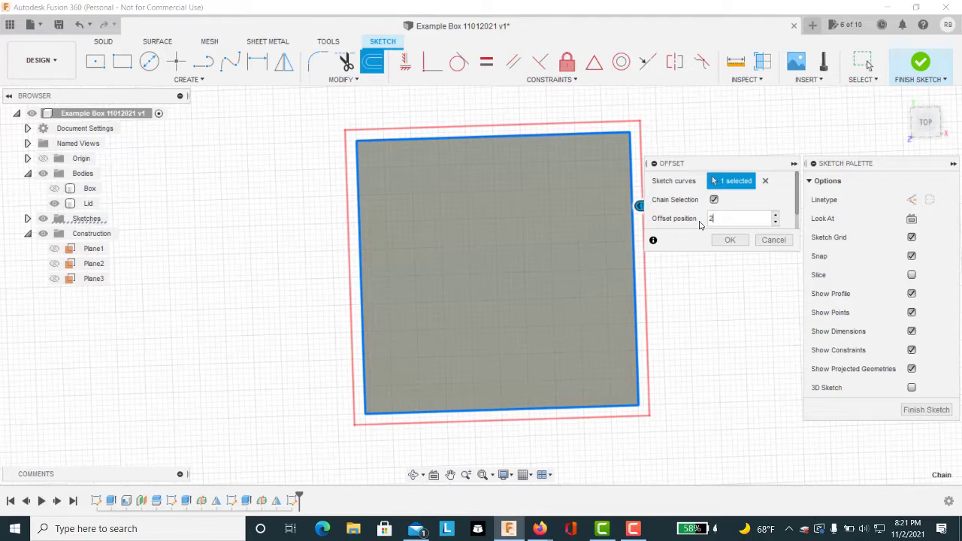
key("Return")
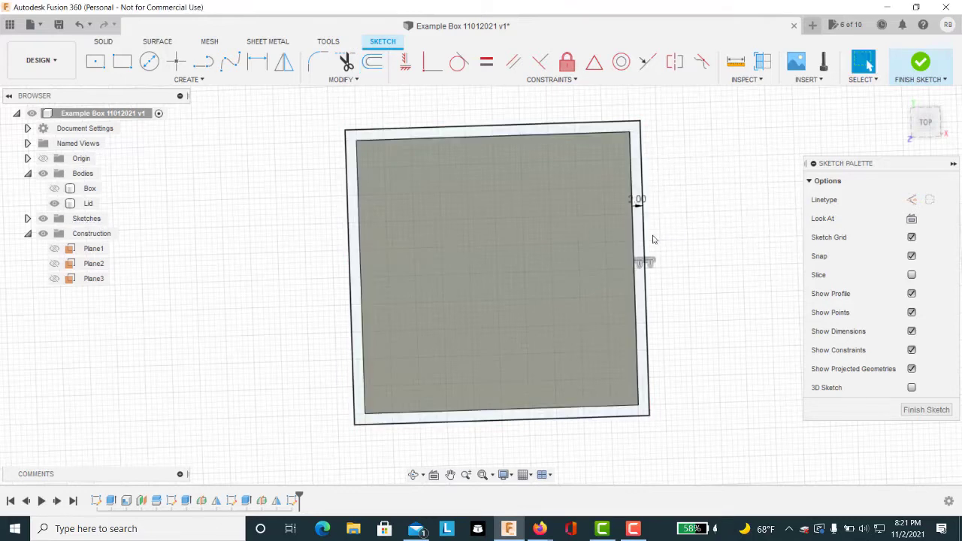
Extrude the ring profile between the two outlines by -5 mm, joining it to the lid as a downward rim
key("e")
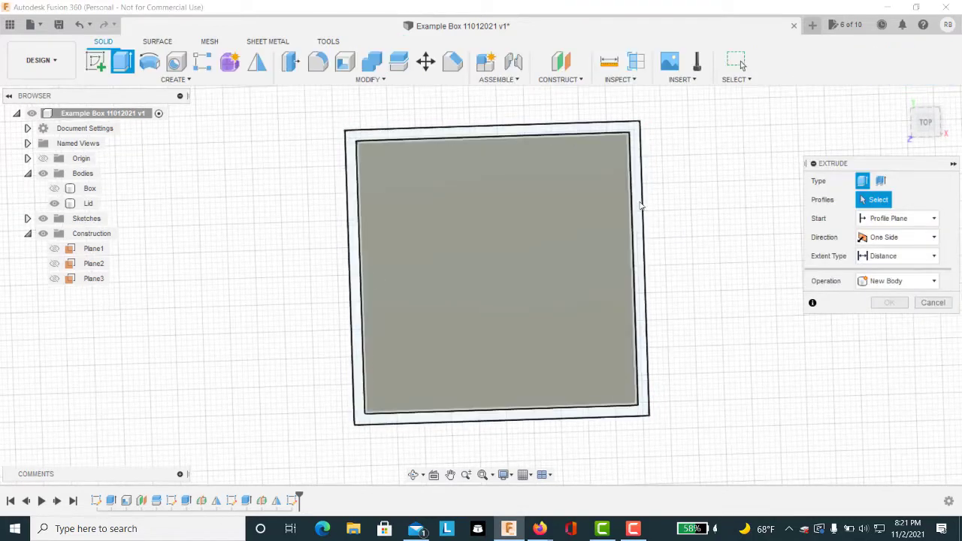
left_click(632, 130)
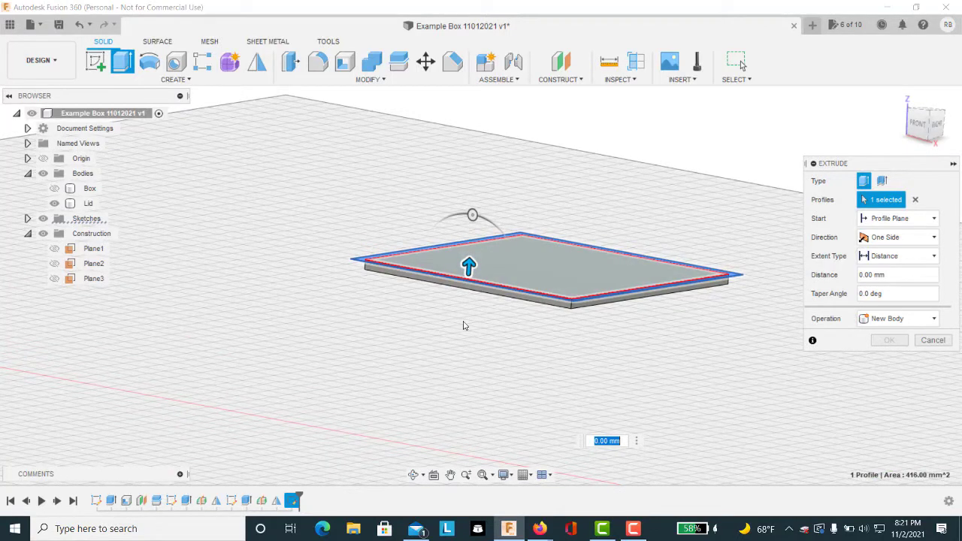
key("BackSpace")
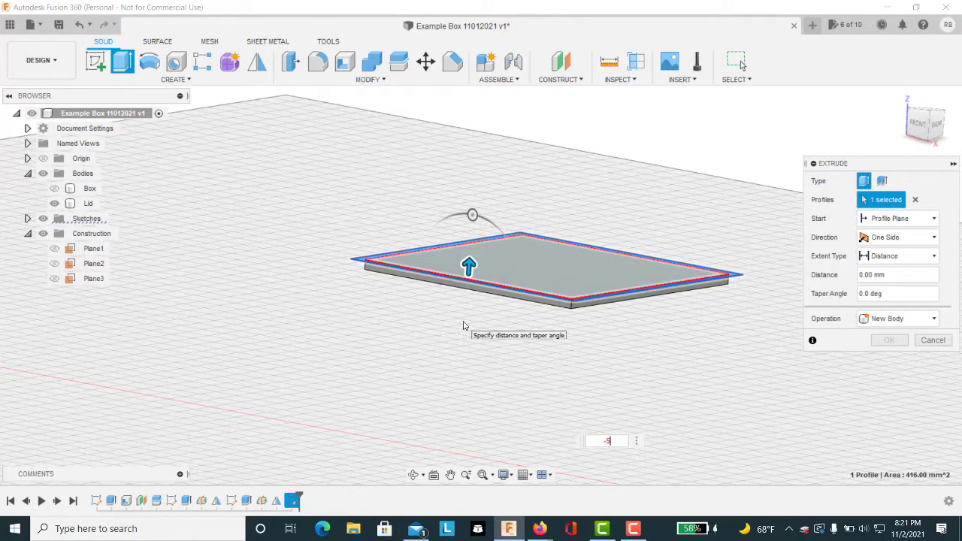
type("-5")
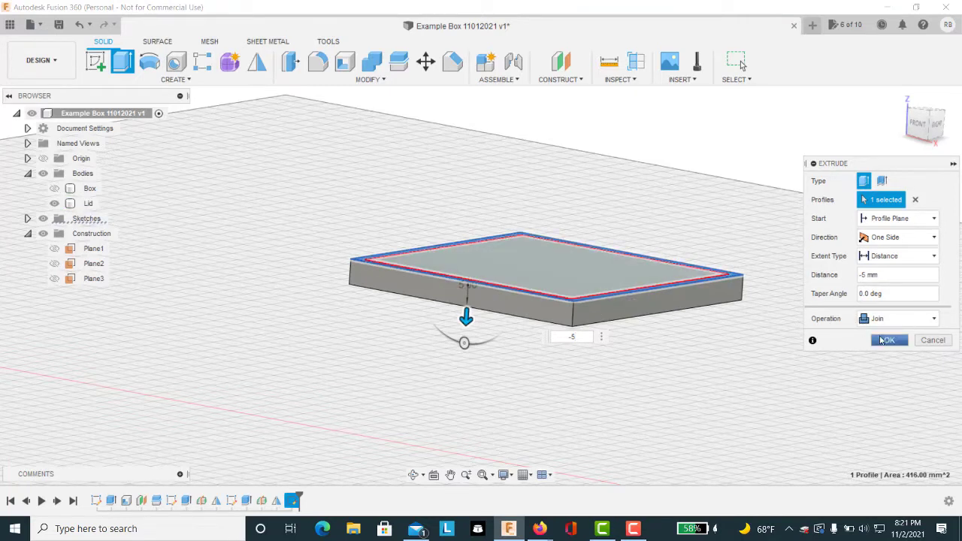
left_click(891, 340)
Show the Box body and examine how the lid fits over it with a section analysis at -10 mm from the box's front face
middle_click_drag(565, 285, 364, 202, "shift")
middle_click_drag(892, 341, 606, 278, "shift")
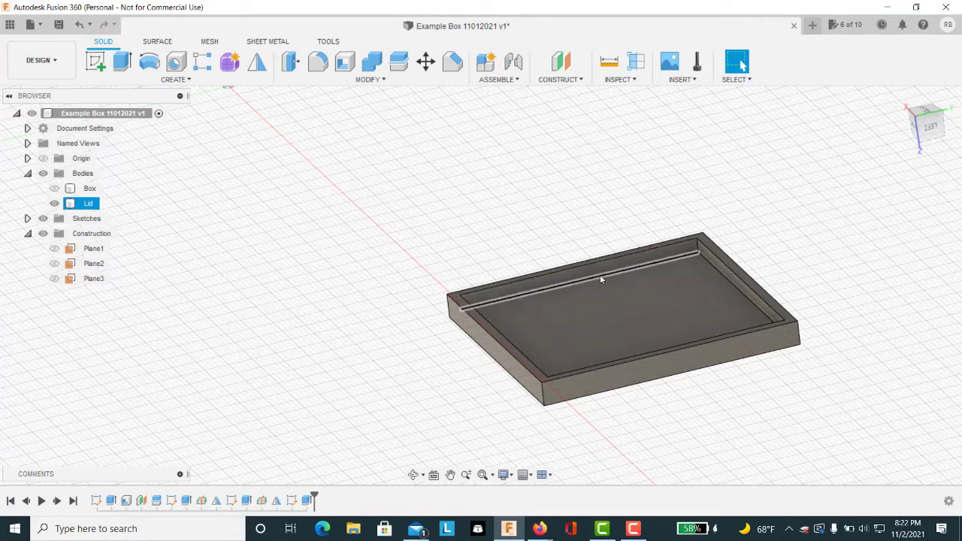
middle_click_drag(599, 265, 560, 264, "shift")
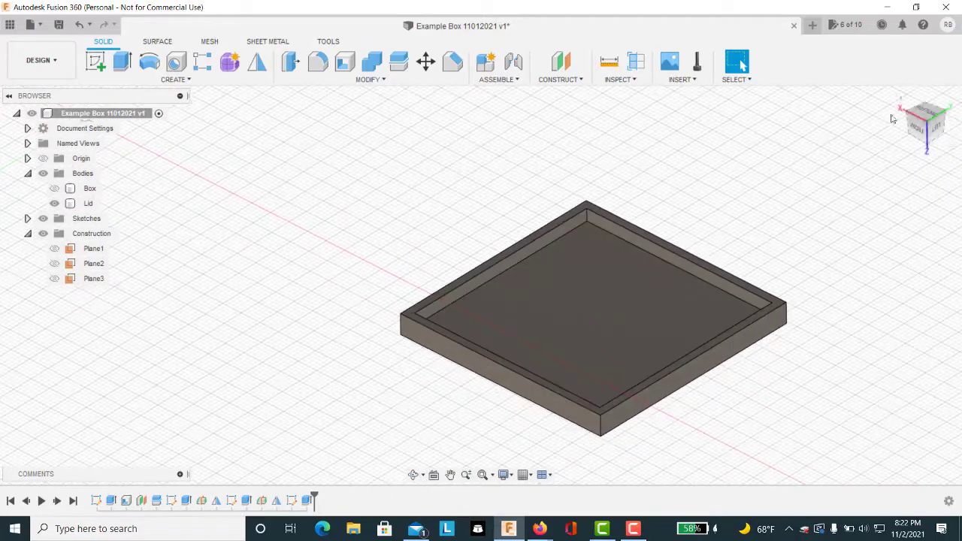
left_click(900, 99)
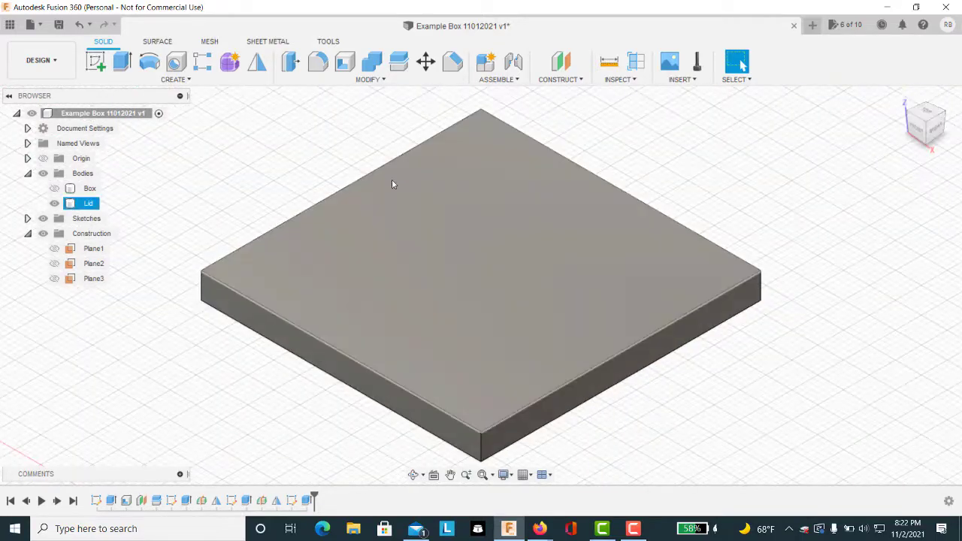
left_click(53, 190)
middle_click_drag(272, 269, 638, 54, "shift")
left_click(635, 60)
middle_click_drag(576, 365, 414, 382, "shift")
left_click(419, 381)
left_click_drag(402, 380, 478, 366)
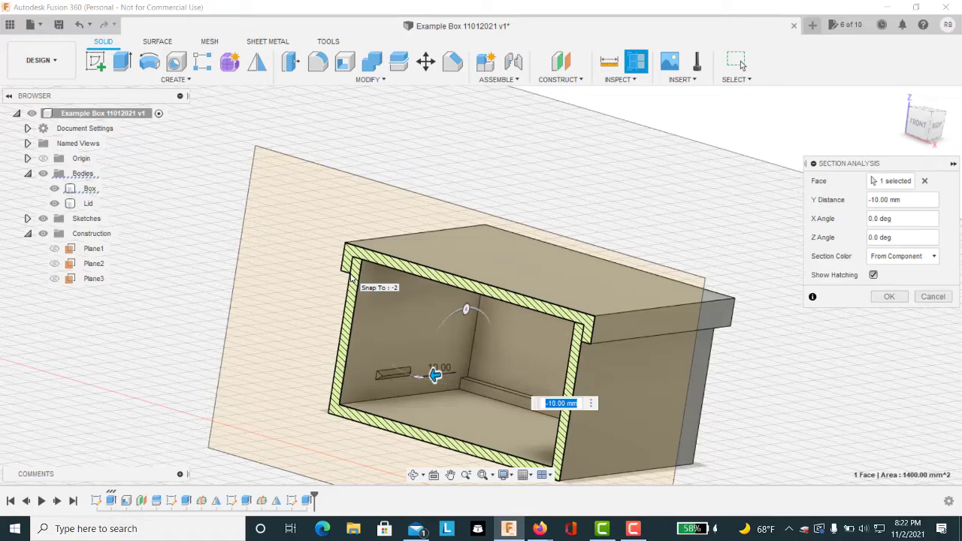
left_click(936, 297)
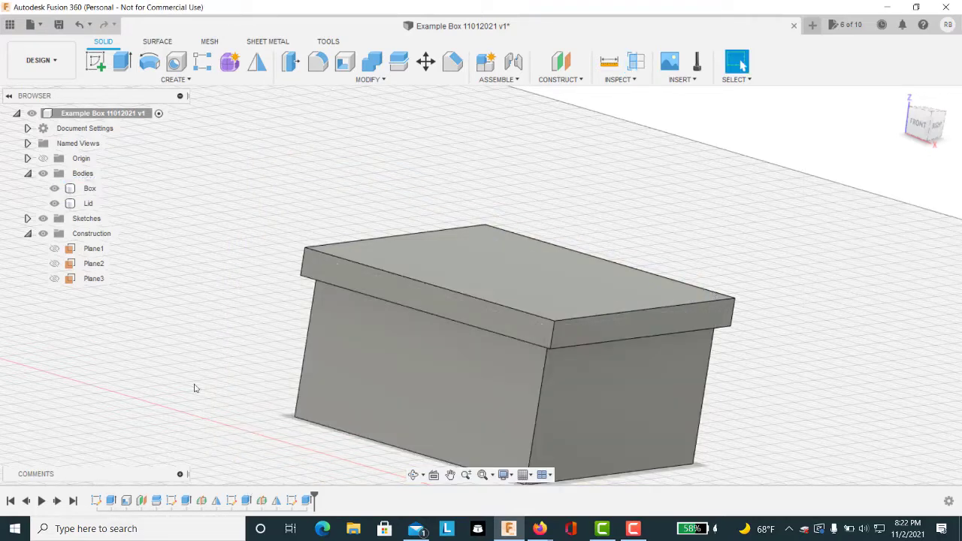
Hide the Box body and change the outline offset in the lid's rim sketch to 2.2 mm
left_click(54, 188)
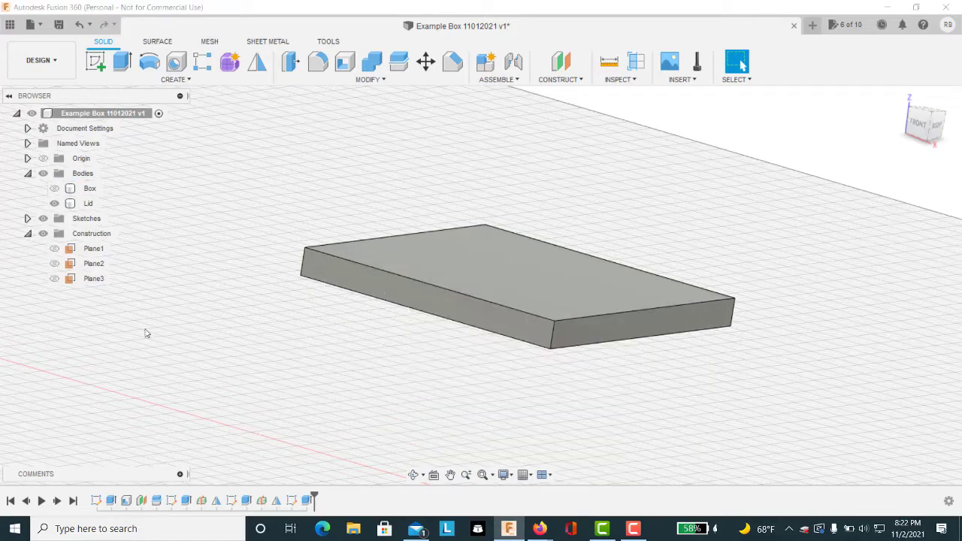
double_click(293, 502)
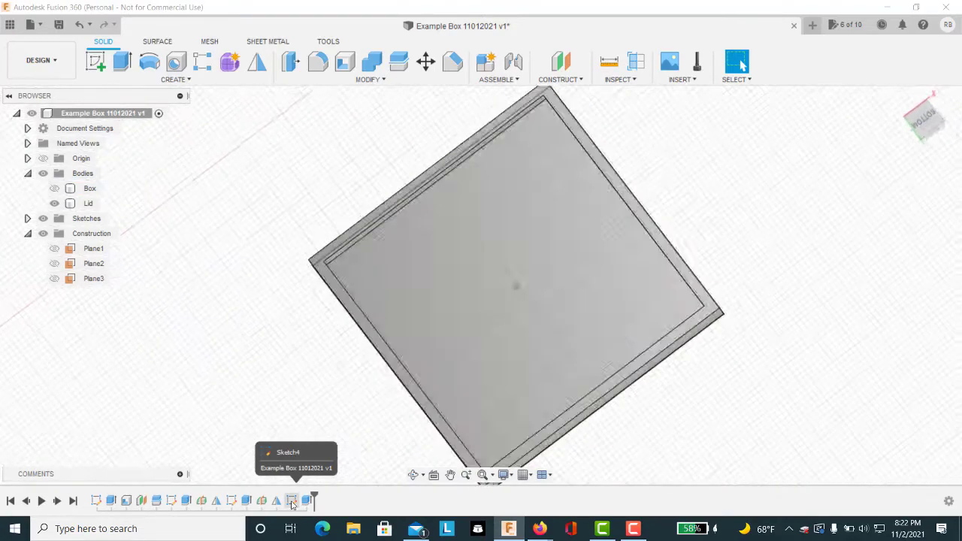
right_click(292, 502)
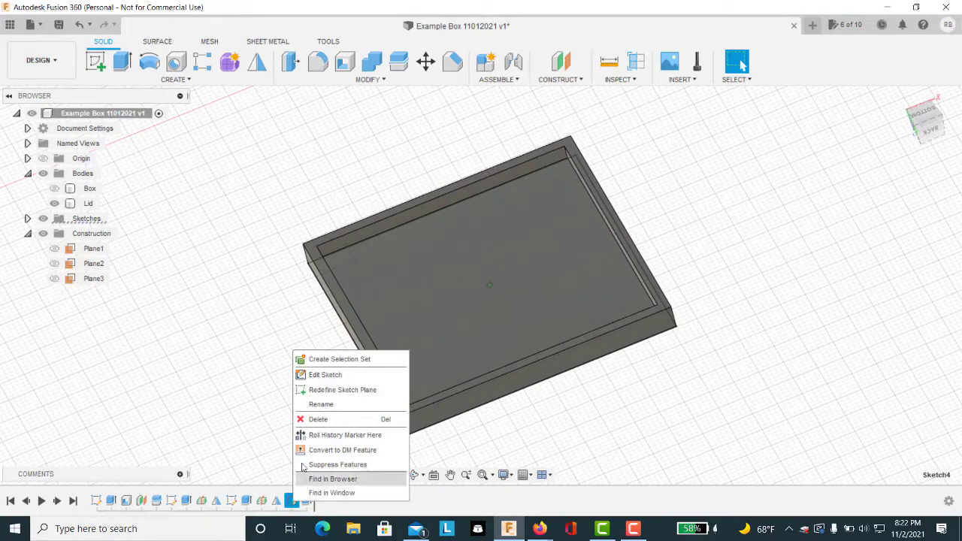
left_click(329, 374)
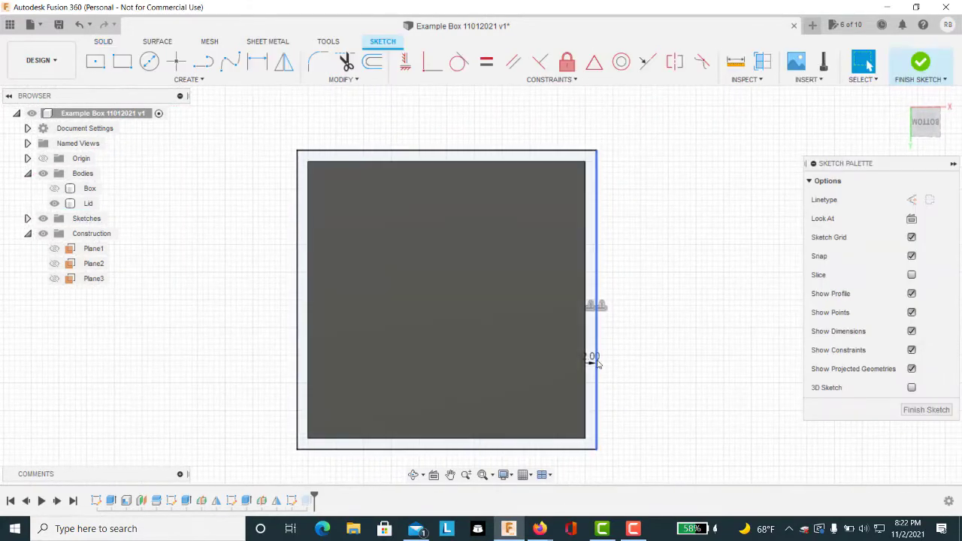
double_click(591, 358)
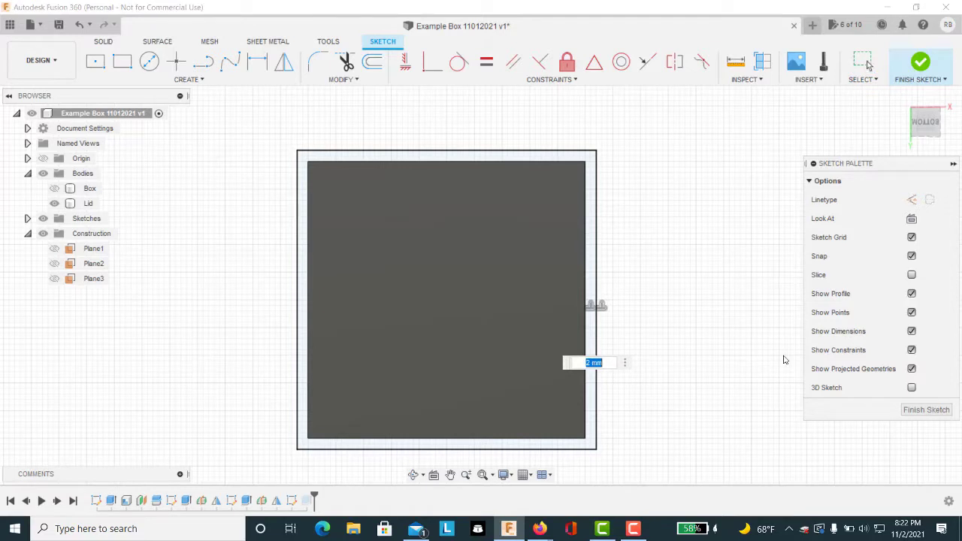
type("2.2")
key("Return")
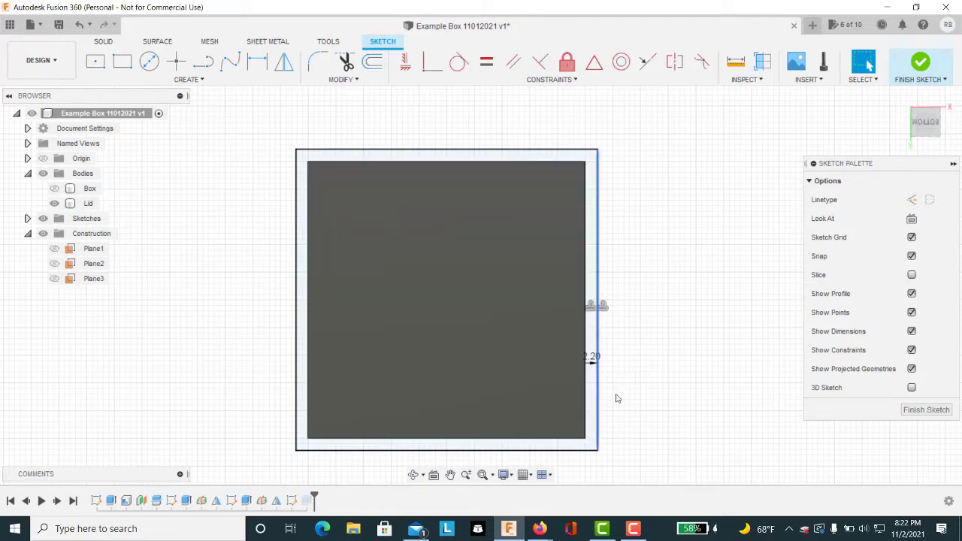
left_click(918, 410)
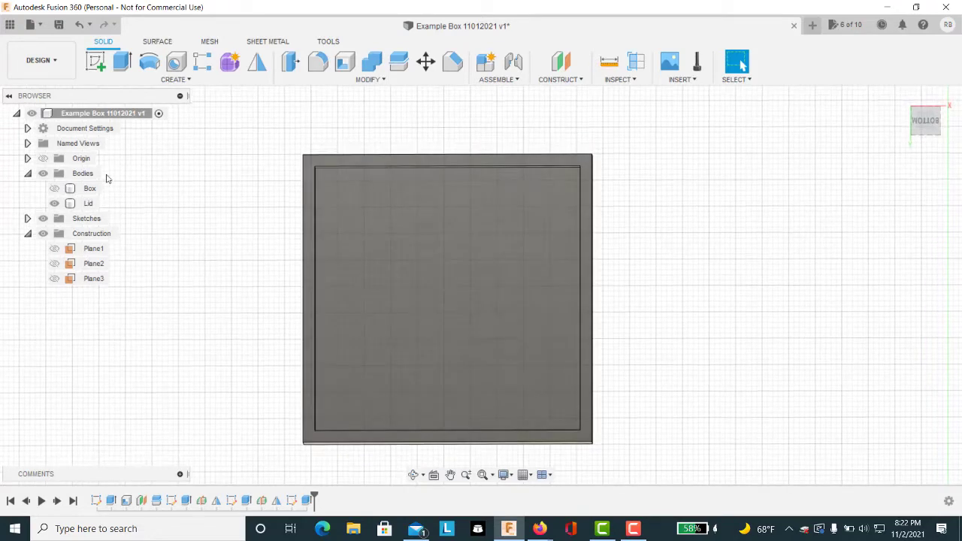
Start a sketch on the underside face of the lid's rim
left_click(94, 62)
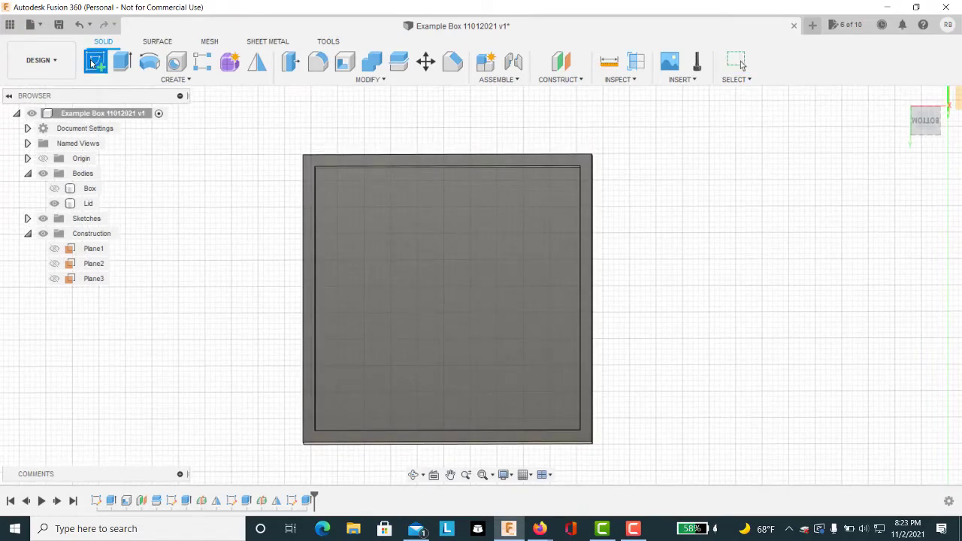
left_click(307, 242)
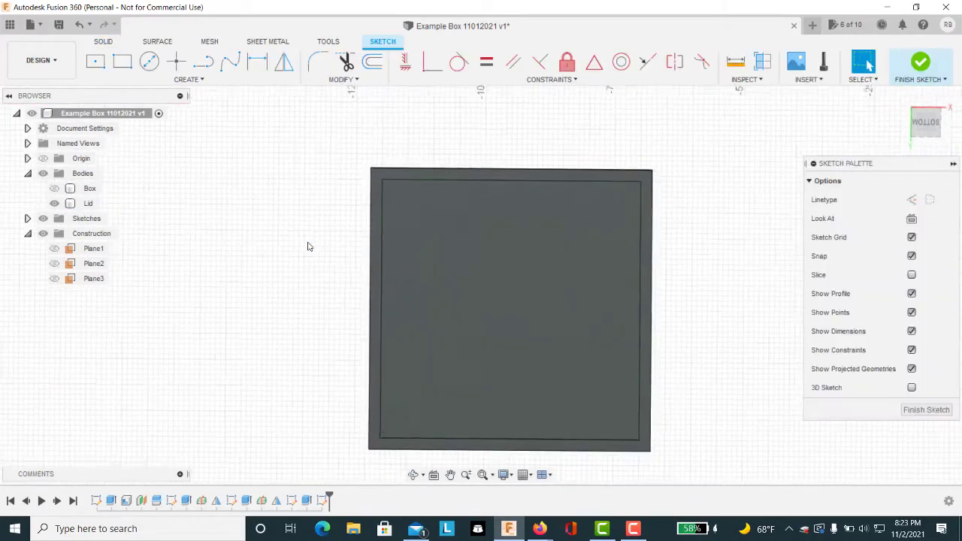
middle_click_drag(310, 237, 346, 270, "shift")
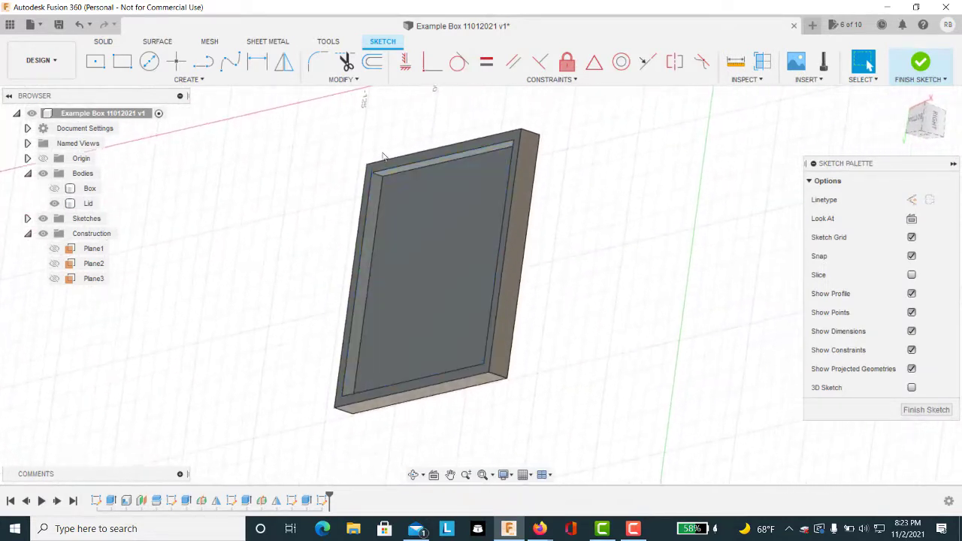
left_click(378, 203)
middle_click_drag(378, 211, 295, 207, "shift")
left_click(351, 141)
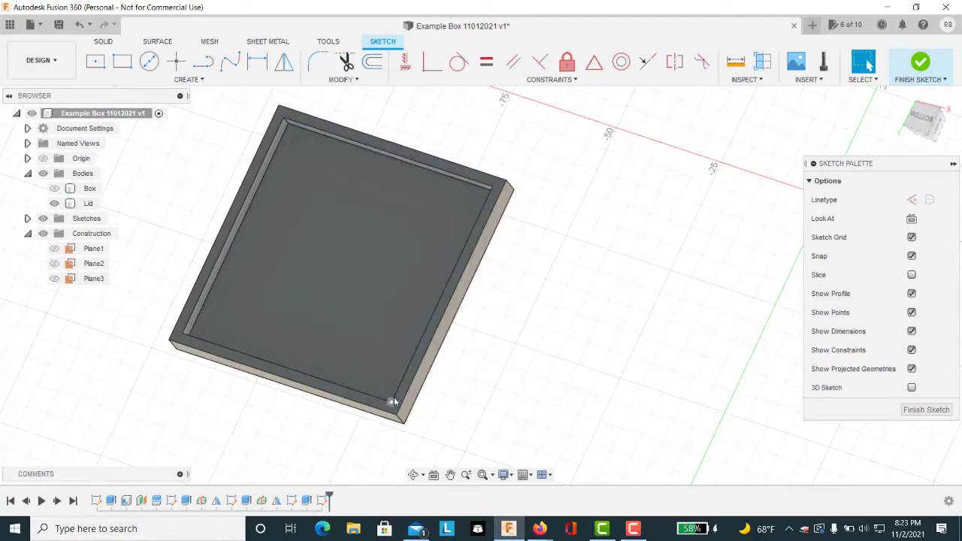
scroll(394, 400, "up", 2)
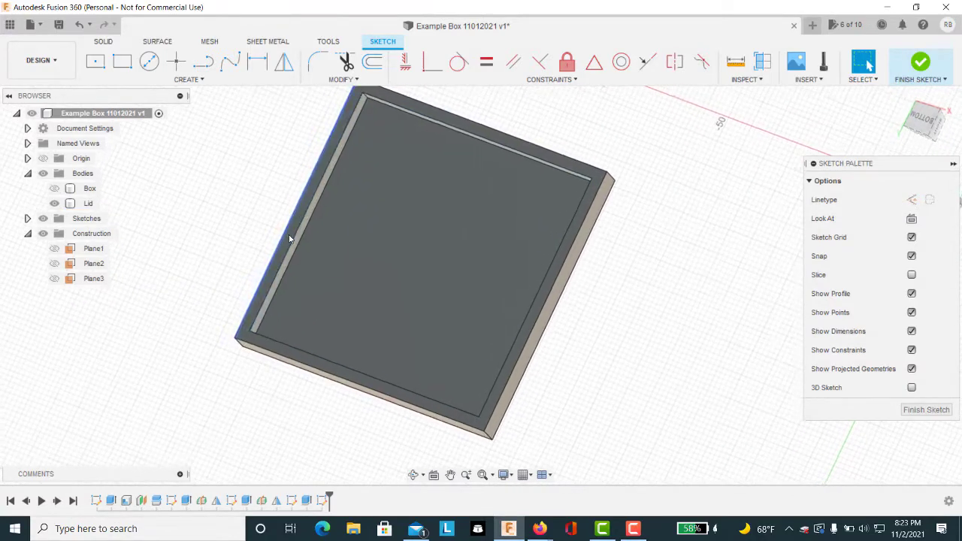
middle_click_drag(536, 320, 529, 309, "shift")
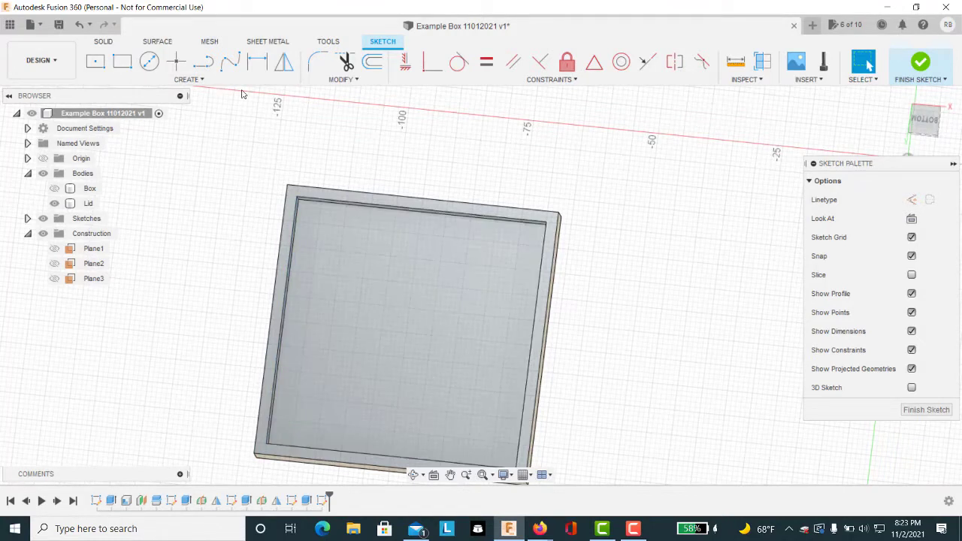
Offset the rim's inner outline 0.2 mm outward
left_click(374, 64)
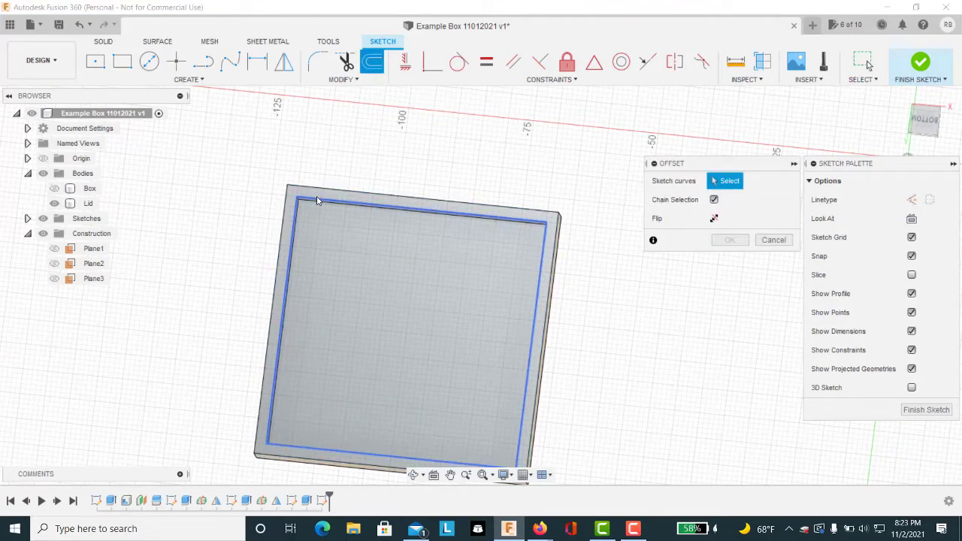
left_click(317, 201)
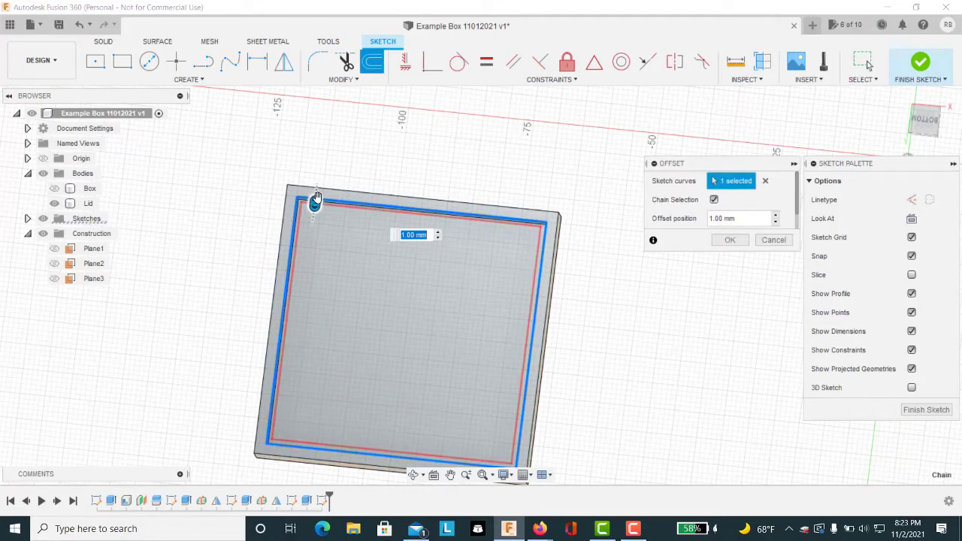
left_click_drag(315, 202, 315, 194)
type("-.")
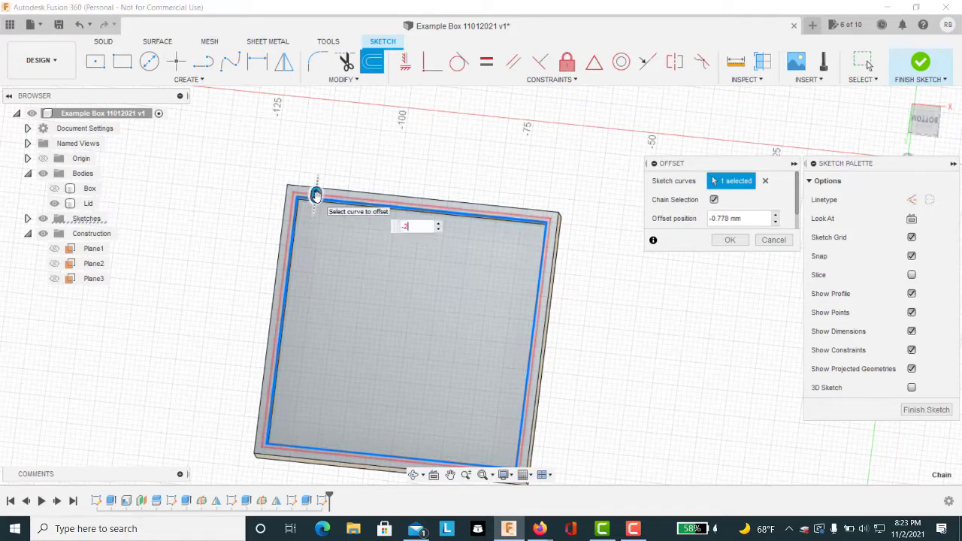
type("2")
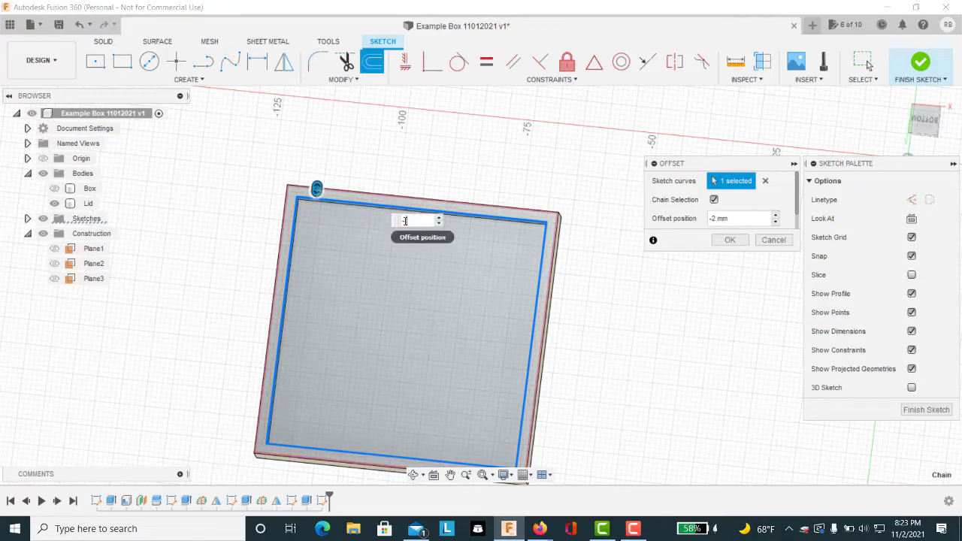
key("Return")
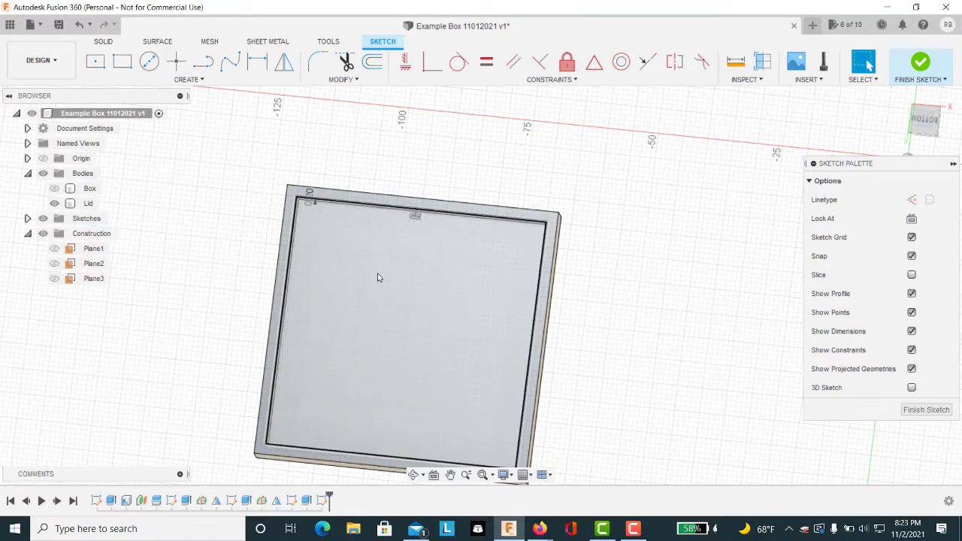
Extrude the thin ring profile as a cut, using the To Object extent up to the lid's inner face
scroll(378, 265, "up", 6)
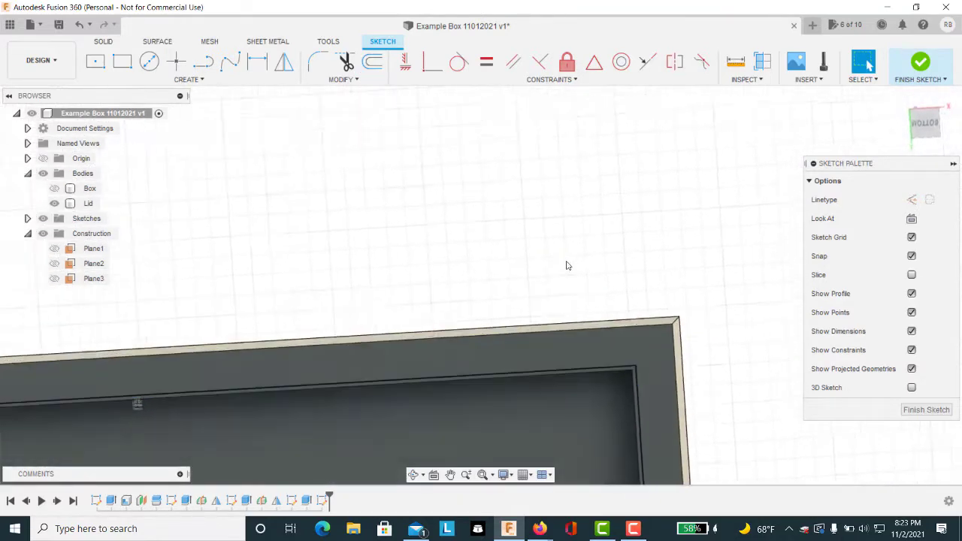
scroll(579, 278, "down", 5)
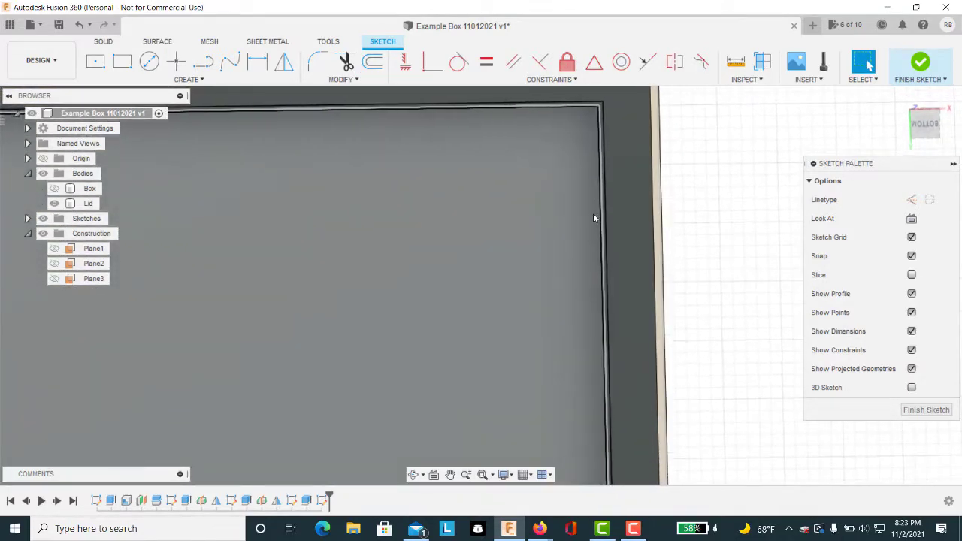
scroll(601, 204, "up", 3)
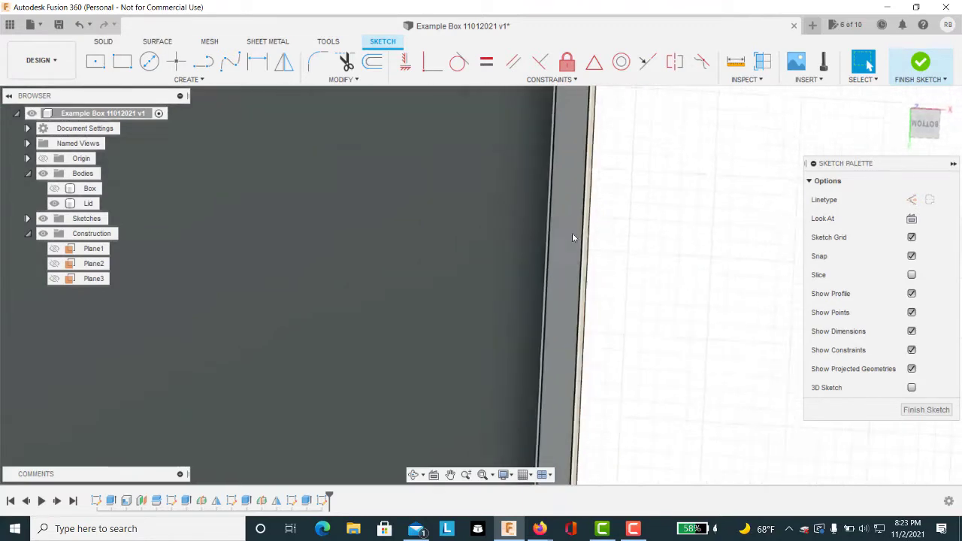
key("e")
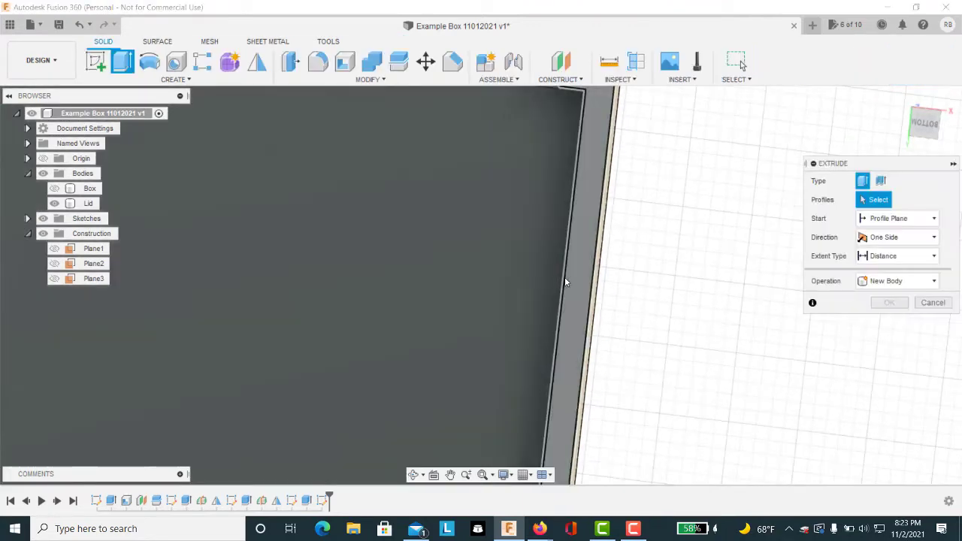
left_click(566, 293)
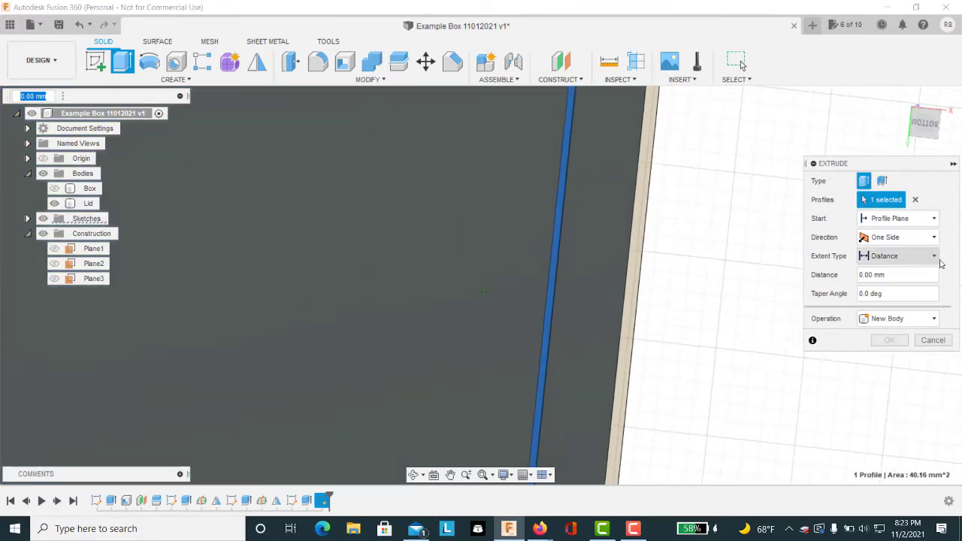
left_click(917, 257)
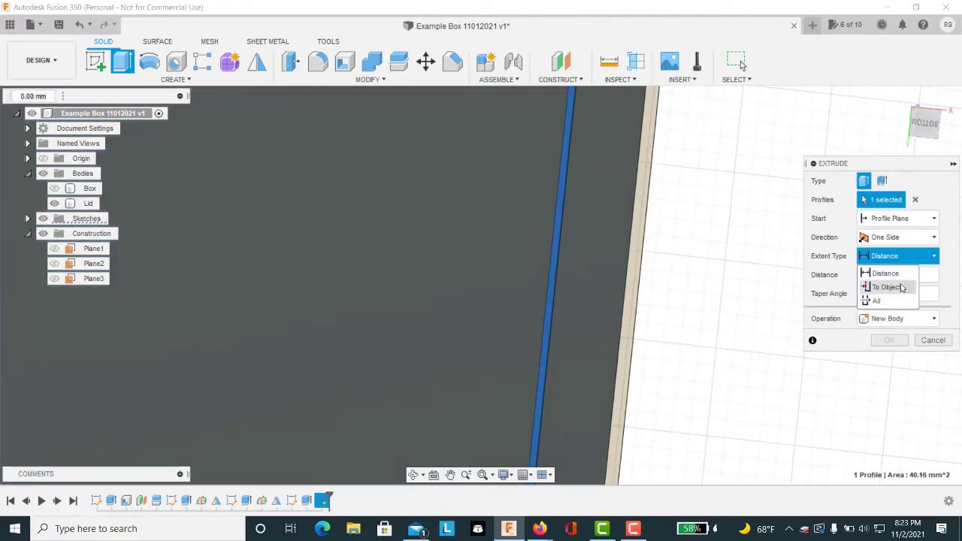
left_click(900, 293)
scroll(591, 327, "down", 5)
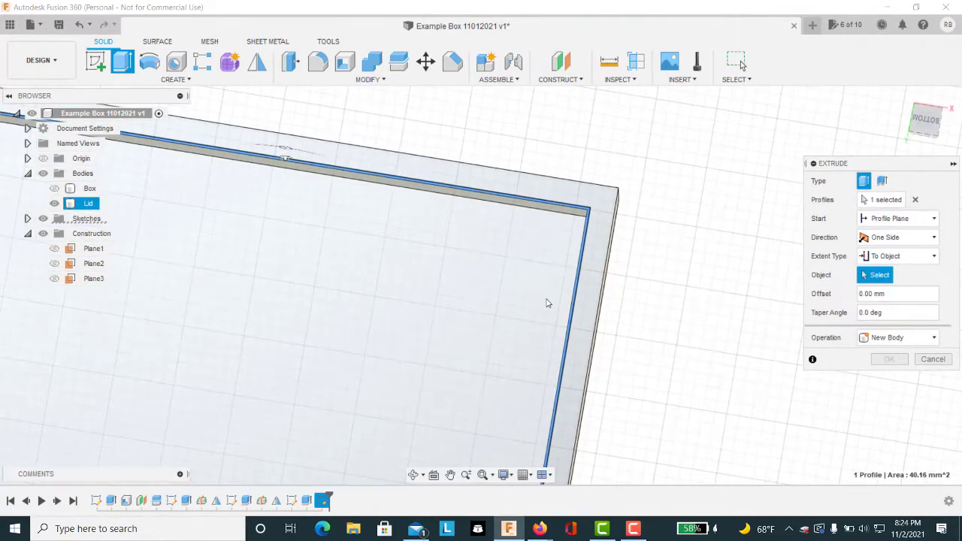
left_click(546, 303)
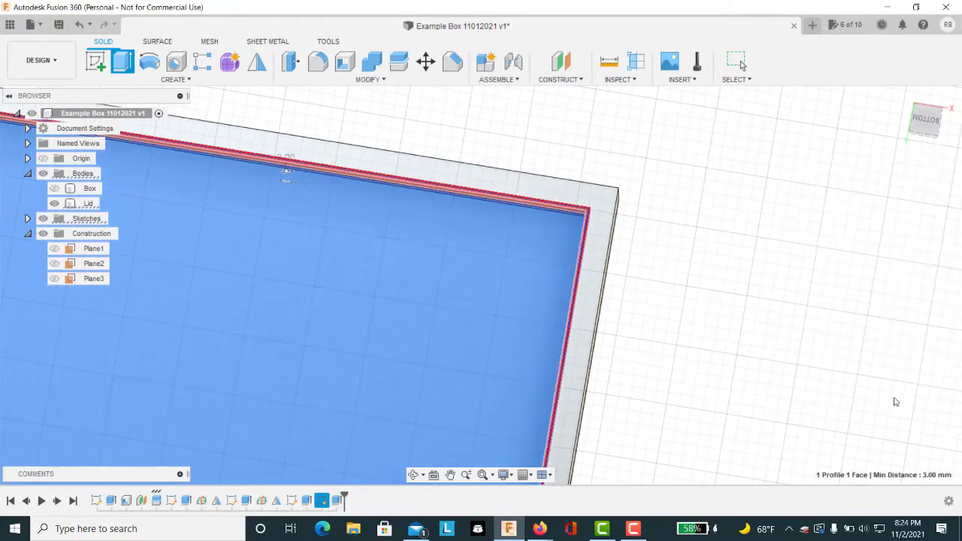
left_click(889, 396)
Show the Box body and examine the clearance between rim and box with a section analysis at -12 mm from the box's front face
left_click(901, 96)
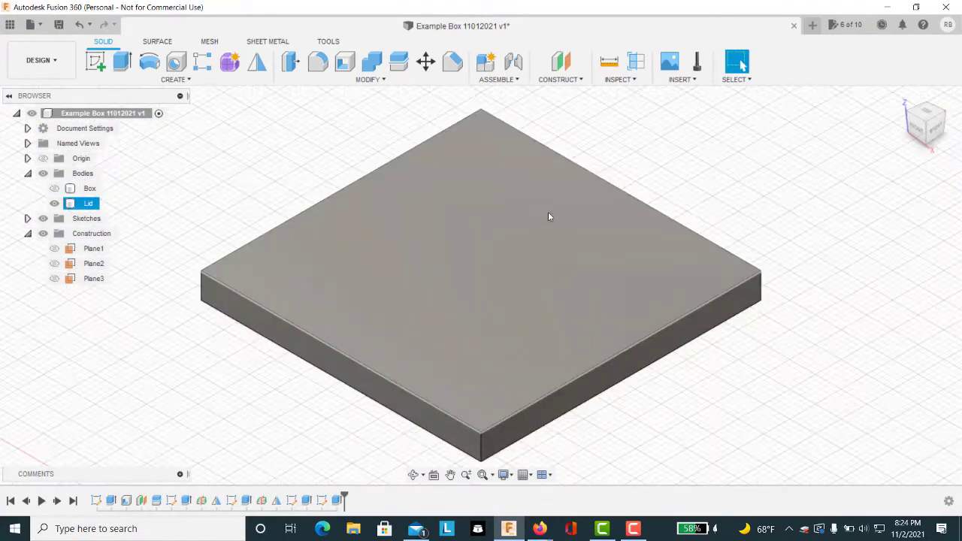
left_click(54, 188)
scroll(569, 110, "down", 2)
left_click(636, 62)
left_click(398, 369)
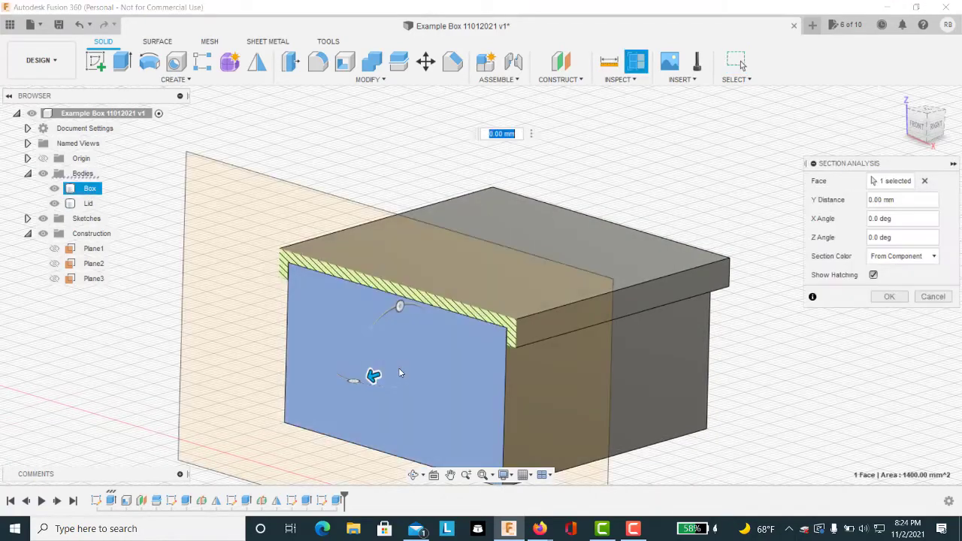
left_click_drag(374, 376, 423, 360)
mouse_move(305, 311)
middle_mouse_down("shift")
mouse_move(346, 312)
mouse_move(299, 232)
middle_mouse_up("shift")
scroll(346, 315, "up", 3)
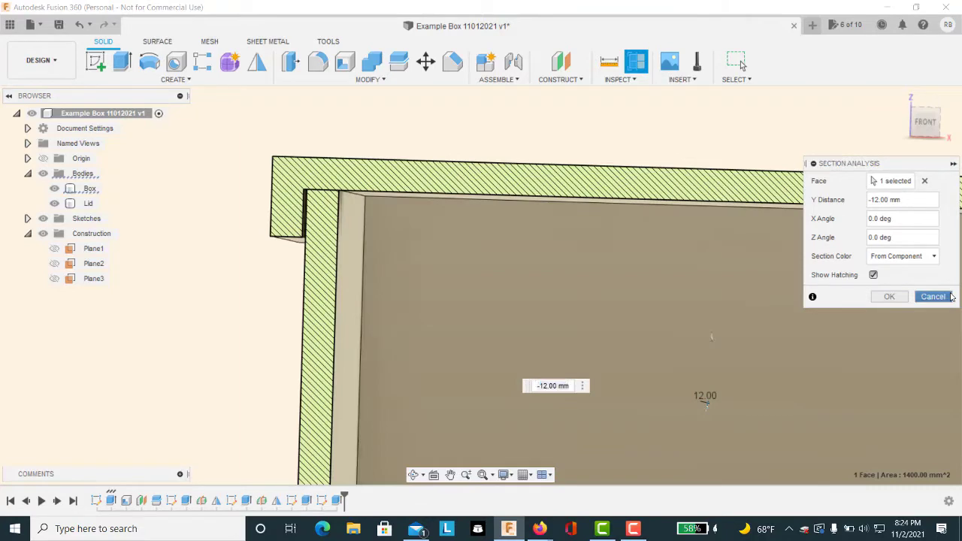
left_click(950, 297)
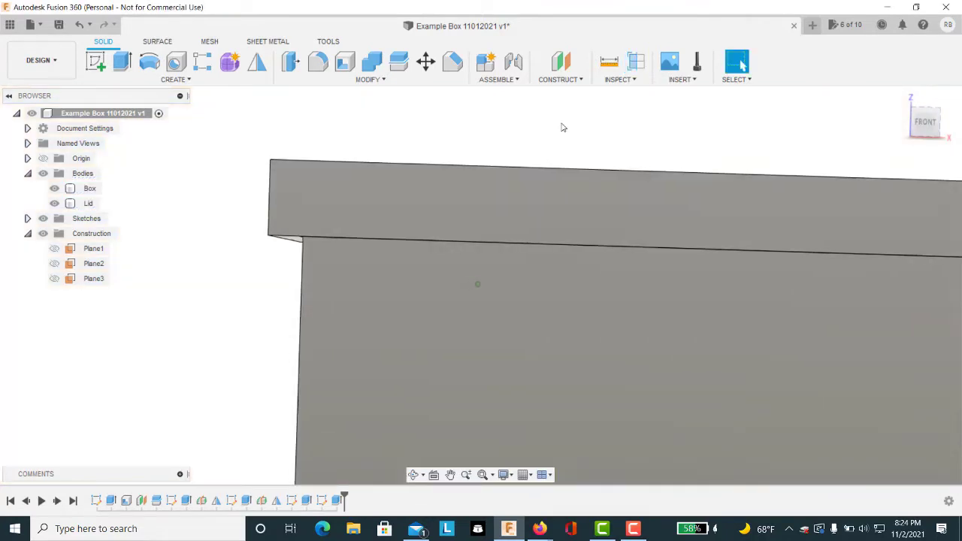
Hide the Box body and start a sketch on the inner wall of the lid rim's front side
scroll(496, 175, "down", 3)
middle_click_drag(497, 175, 325, 257, "shift")
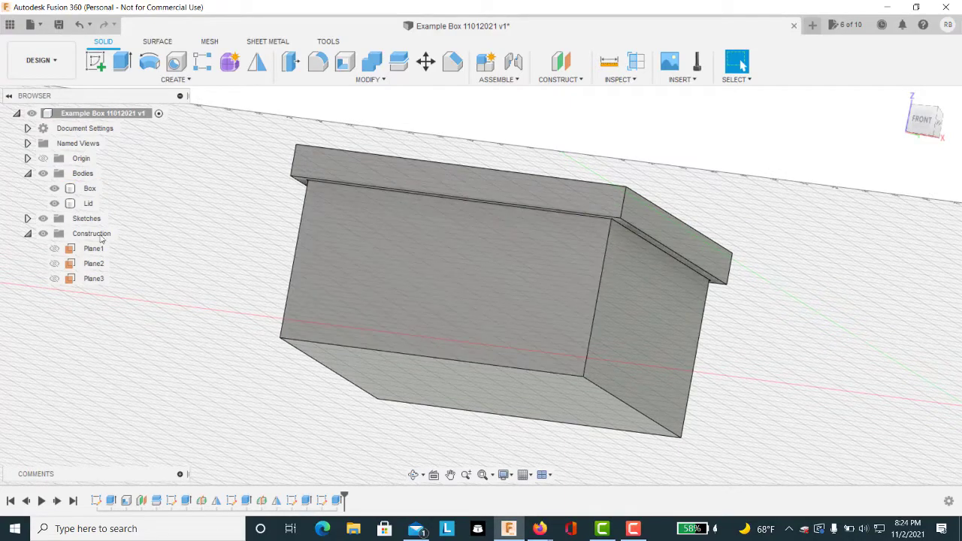
left_click(55, 188)
left_click(948, 117)
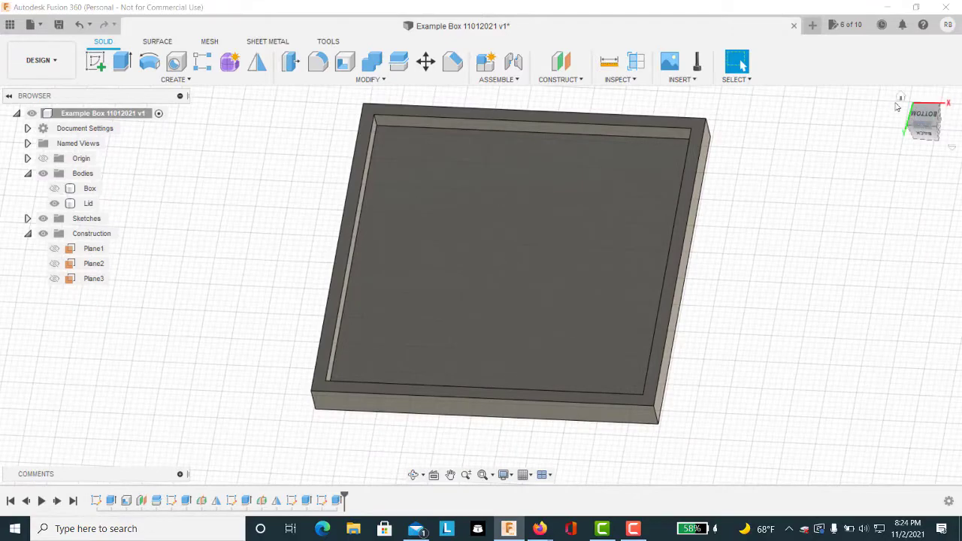
left_click(900, 98)
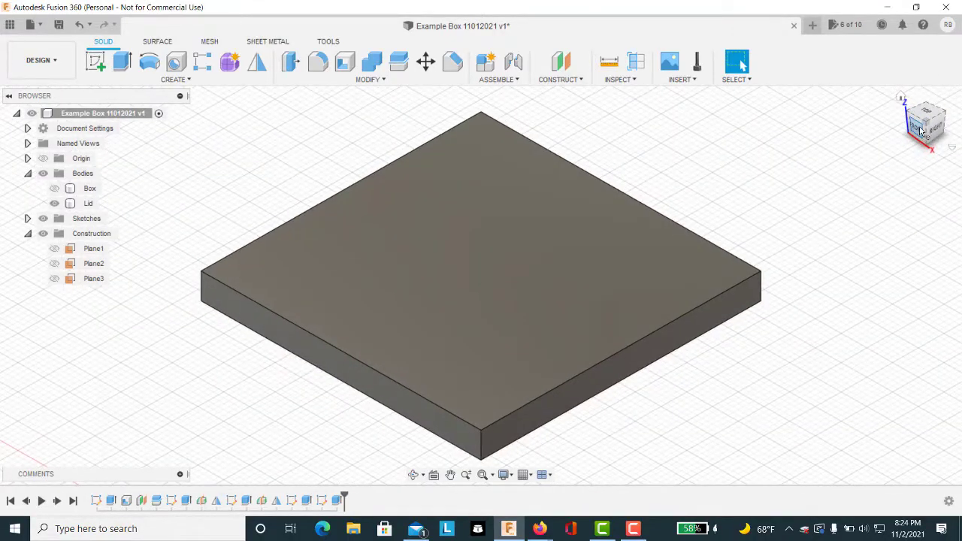
left_click(921, 131)
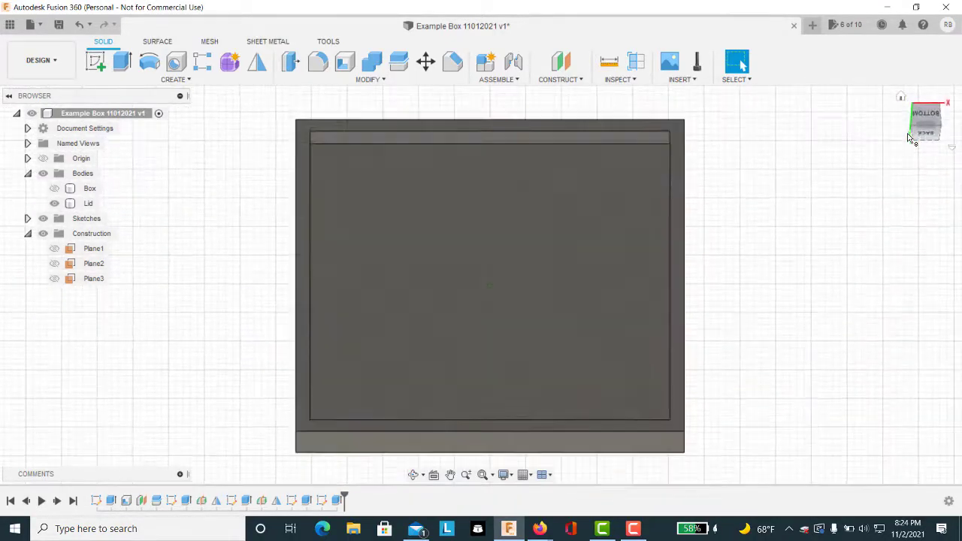
left_click(911, 139)
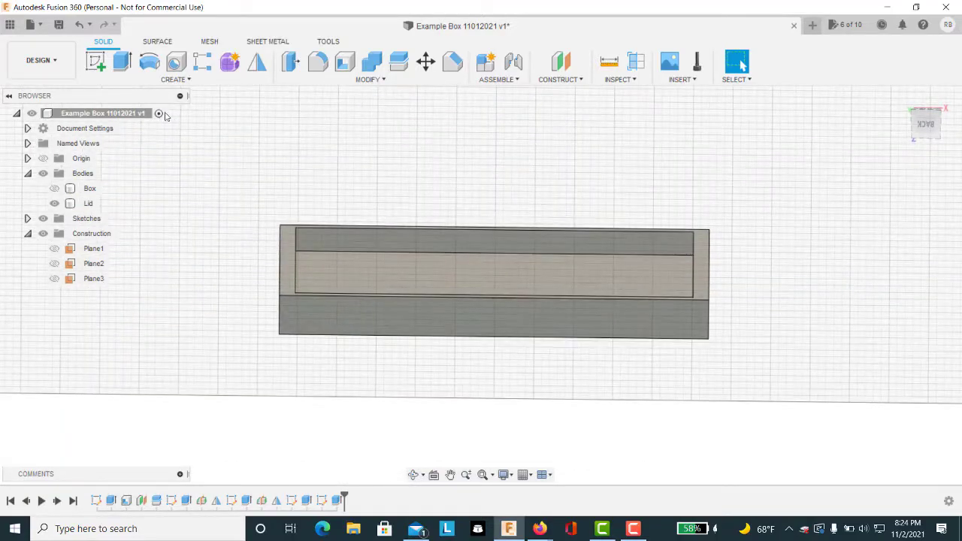
left_click(95, 61)
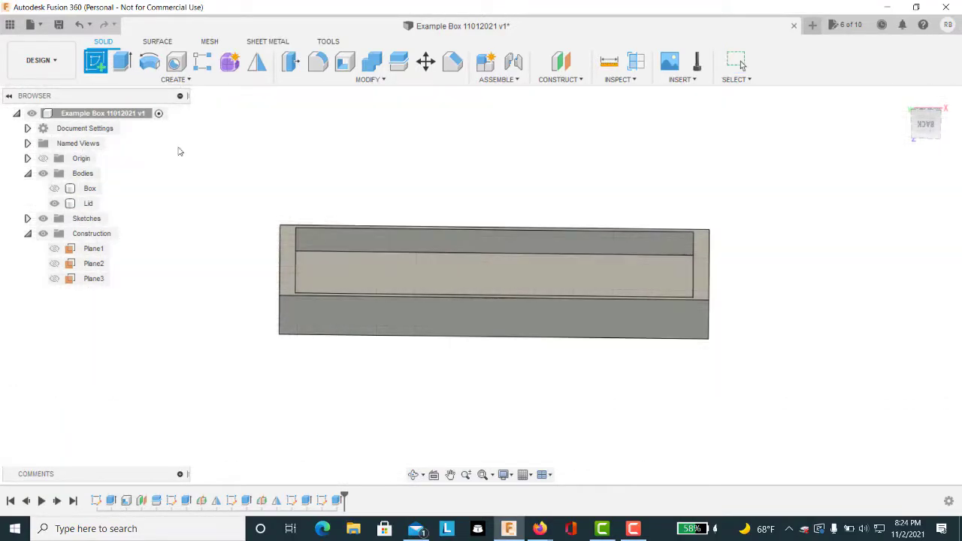
left_click(339, 239)
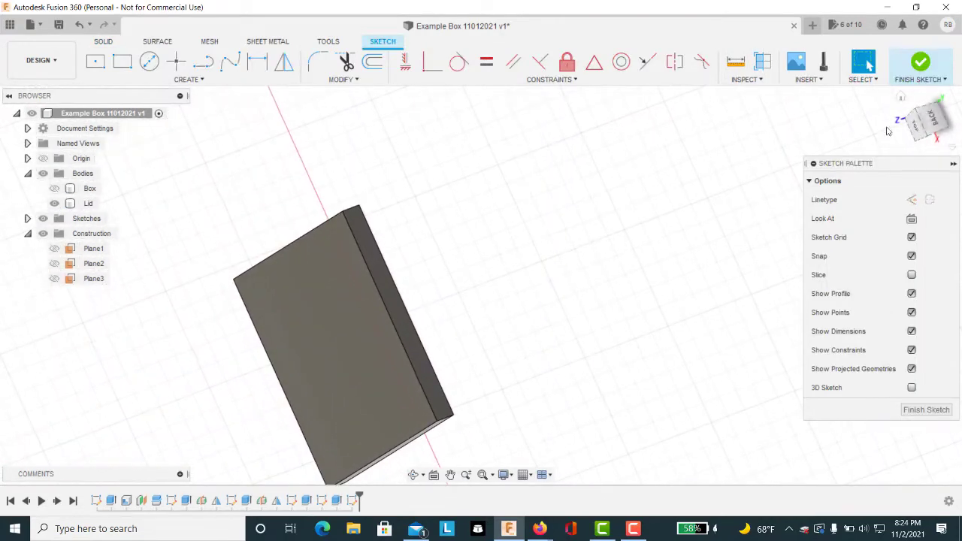
left_click(900, 96)
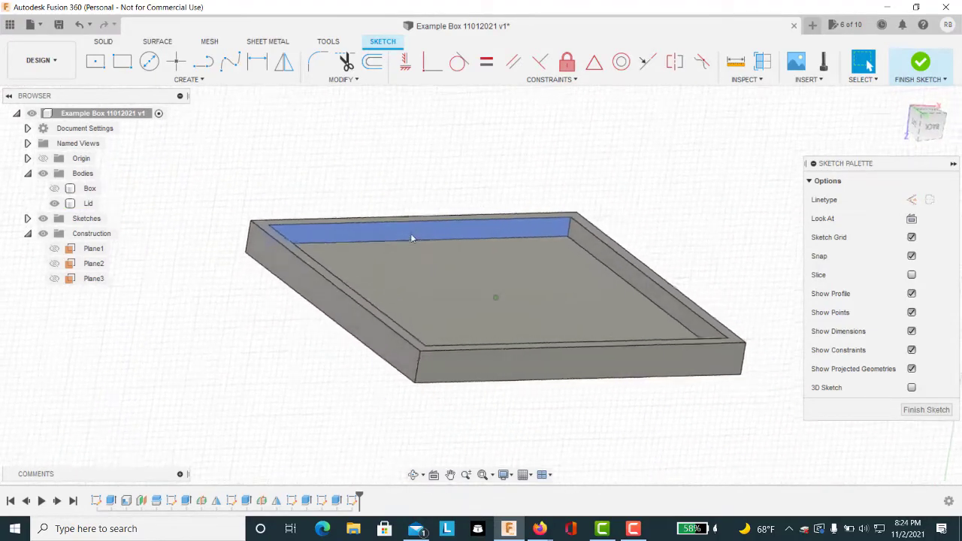
left_click(394, 215)
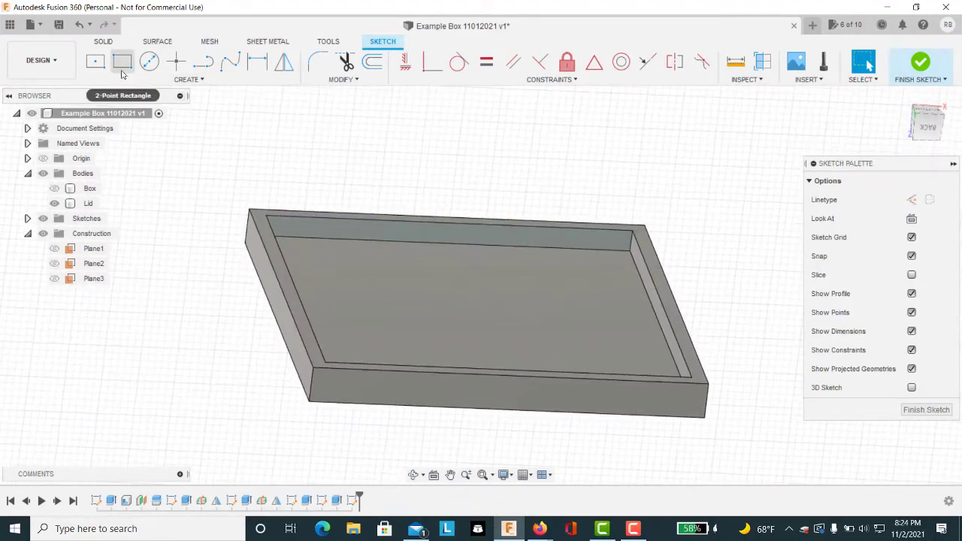
Draw a 20 mm wide two-point rectangle on the rim's inner wall, spanning from the rim's edge to the lid's inner face
left_click(120, 63)
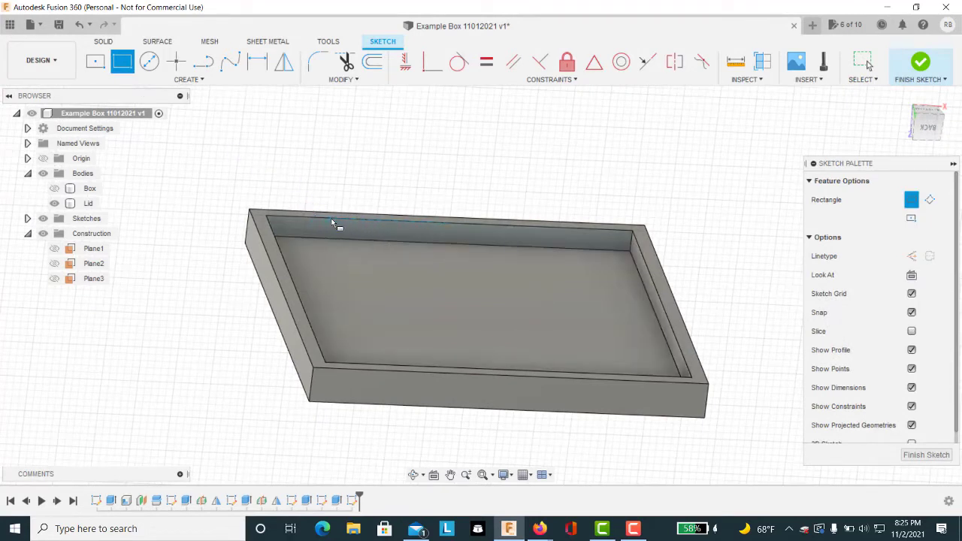
left_click(331, 221)
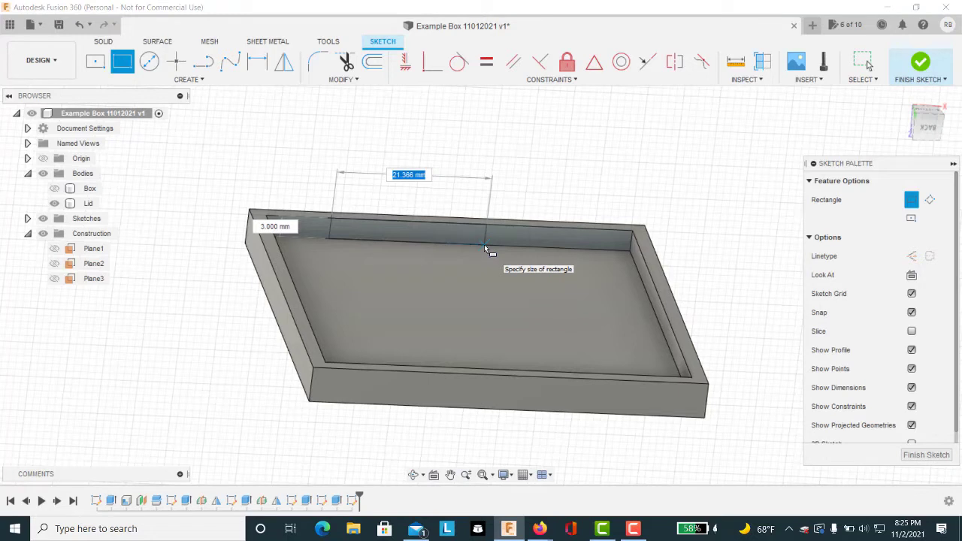
type("20")
key("Tab")
key("Return")
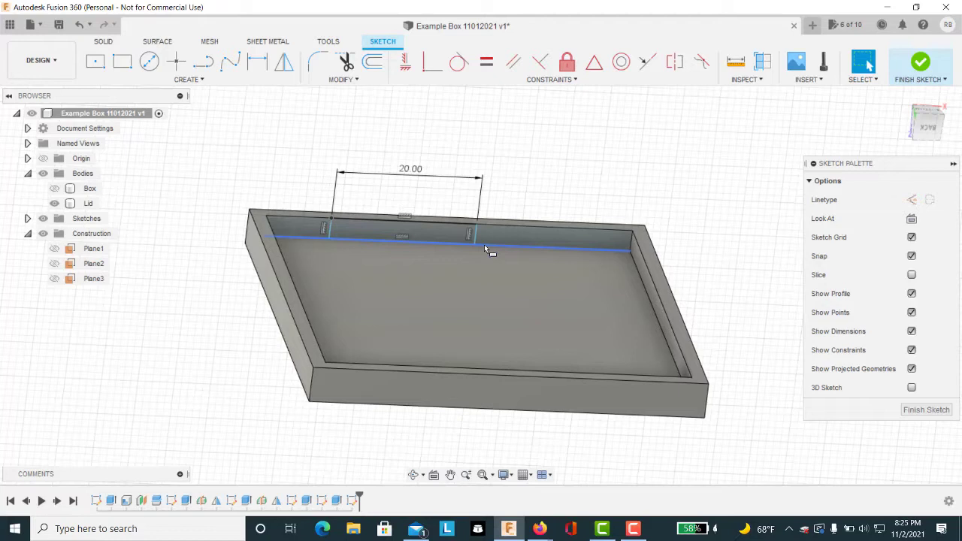
Centre the rectangle on the rim wall with a vertical construction line joining the midpoints of its long side and the wall's edge
key("l")
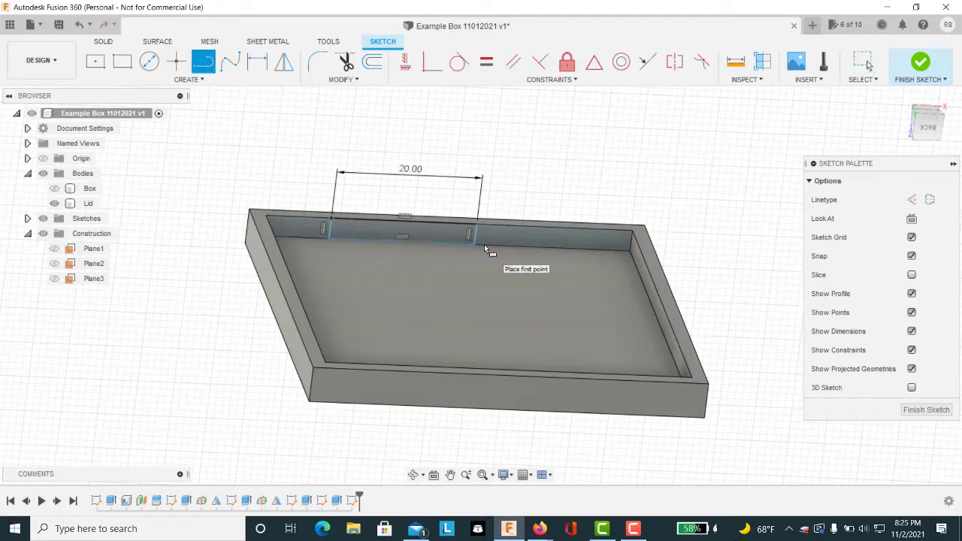
key("x")
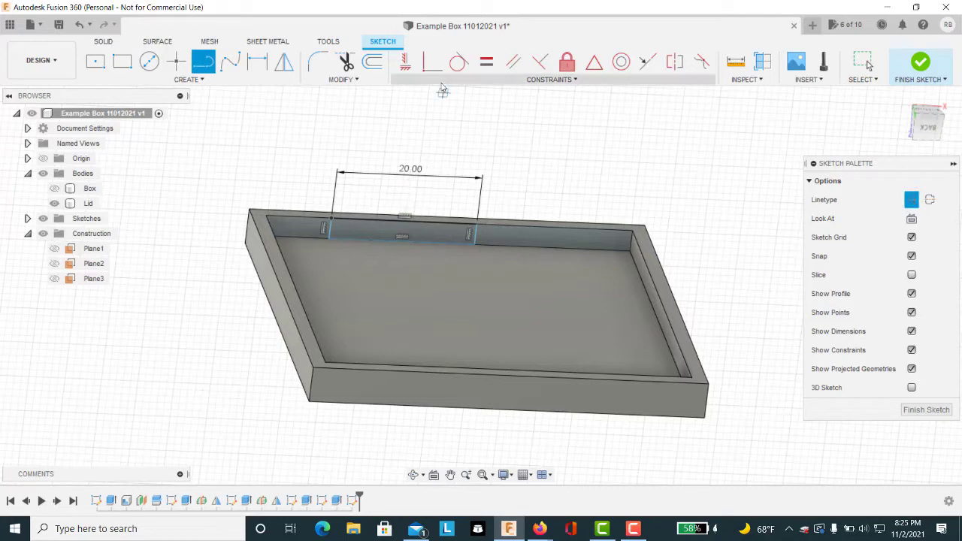
left_click(405, 246)
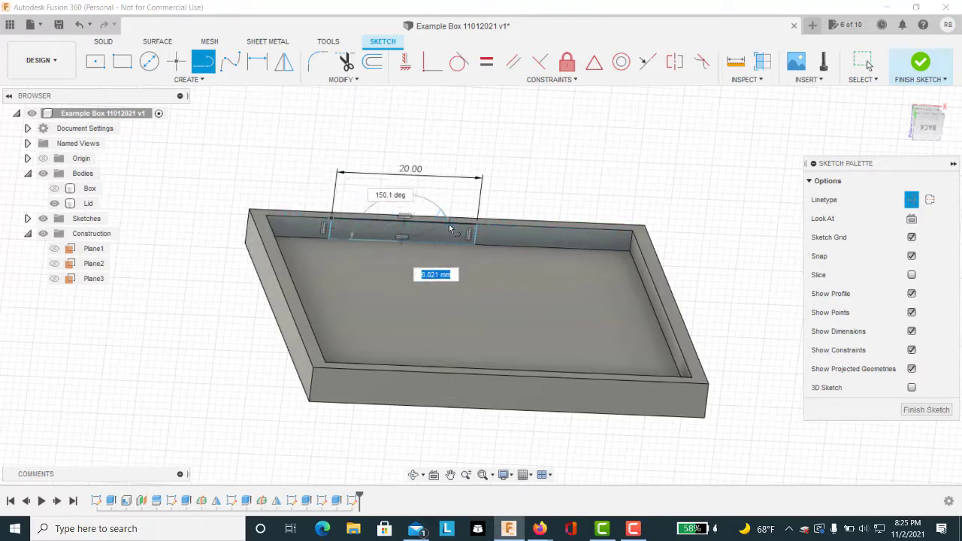
key("Escape")
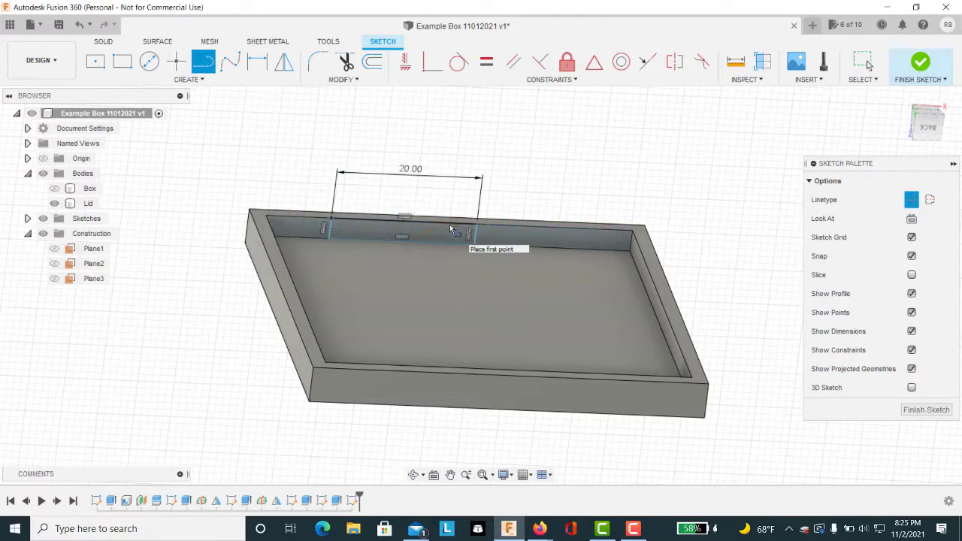
left_click(406, 63)
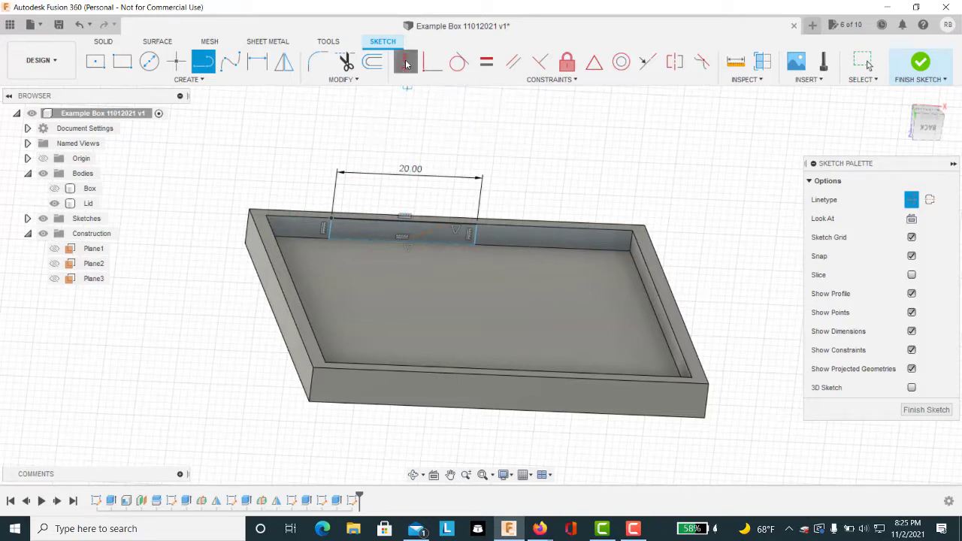
left_click(438, 233)
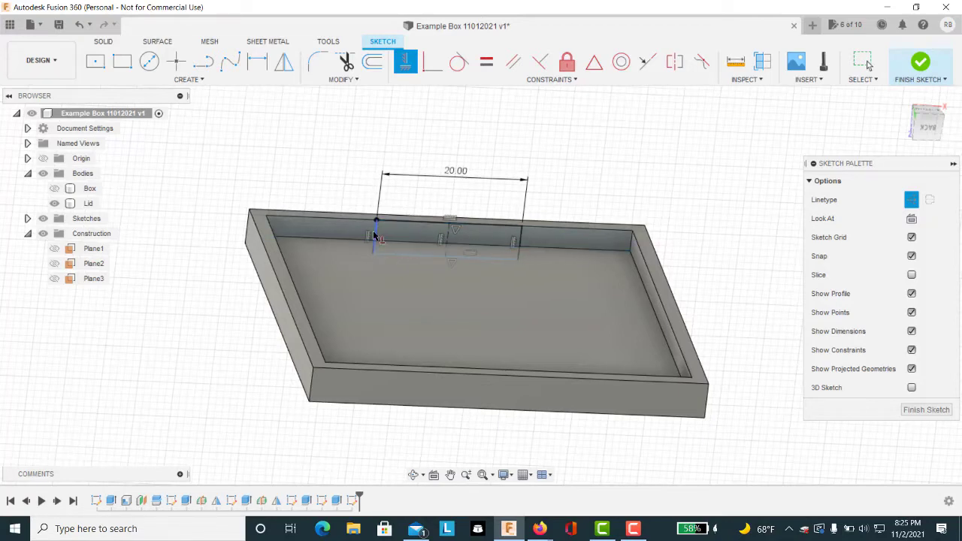
Extrude the rectangle's profile on the rim wall 3 mm with a -45° taper angle, joining it to the lid
key("e")
left_click(414, 233)
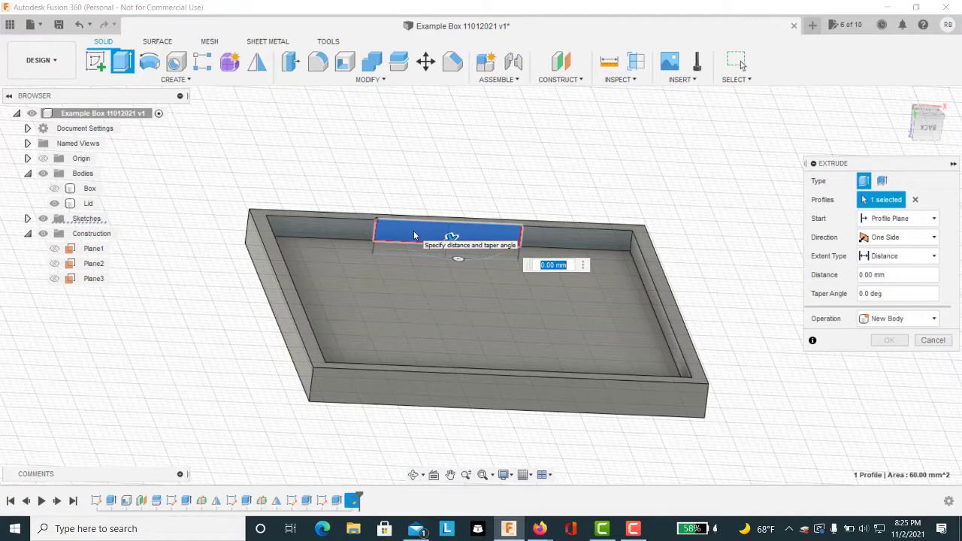
type("3")
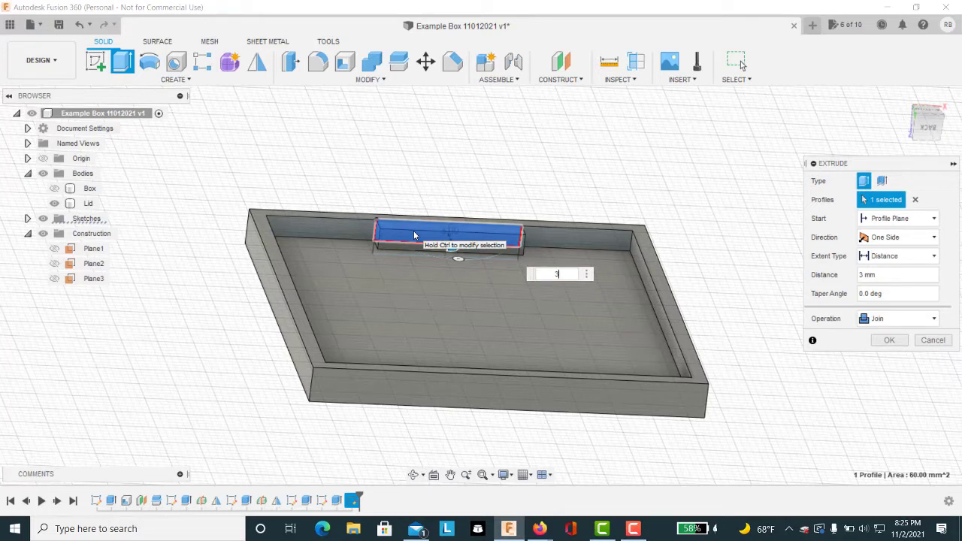
key("Return")
key("Tab")
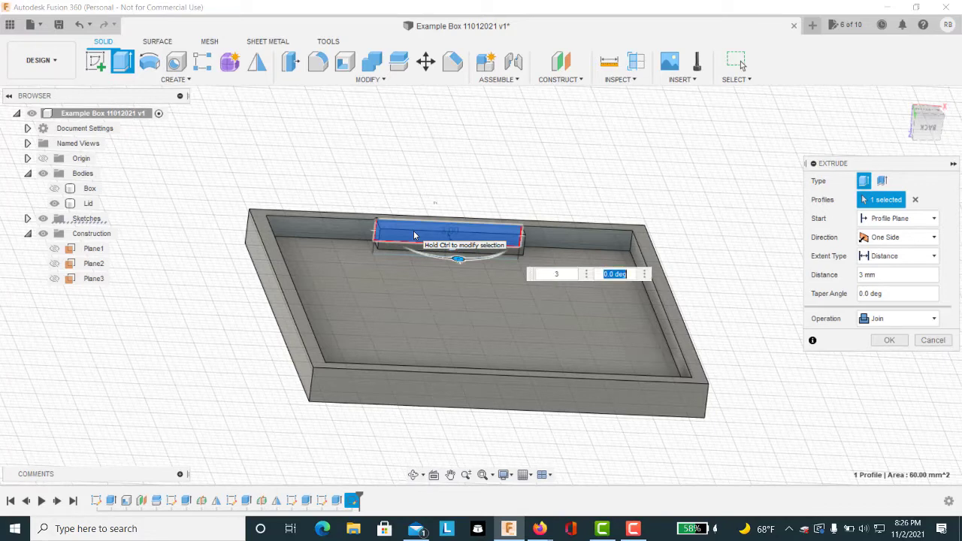
type("-45")
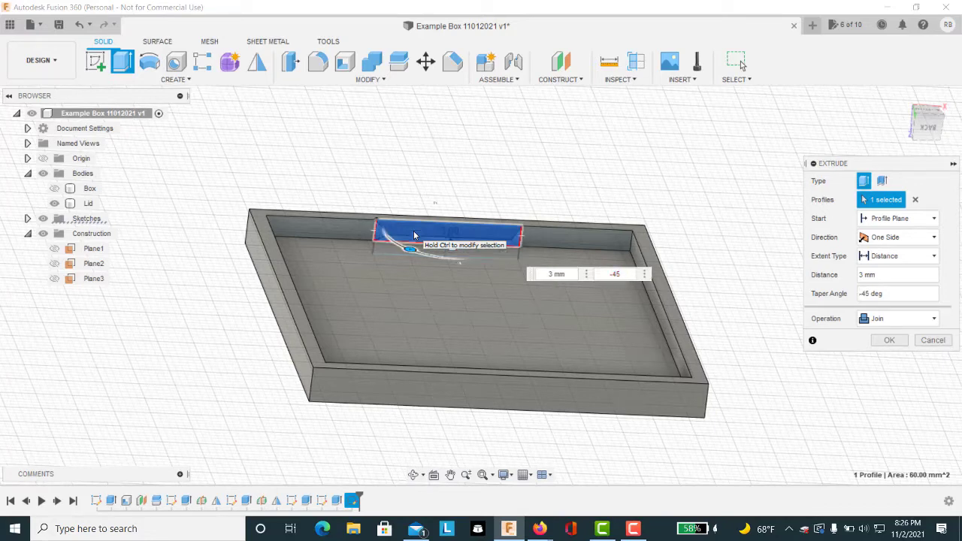
key("Return")
mouse_move(413, 231)
middle_mouse_down("shift")
mouse_move(489, 236)
mouse_move(526, 252)
mouse_move(417, 245)
middle_mouse_up("shift")
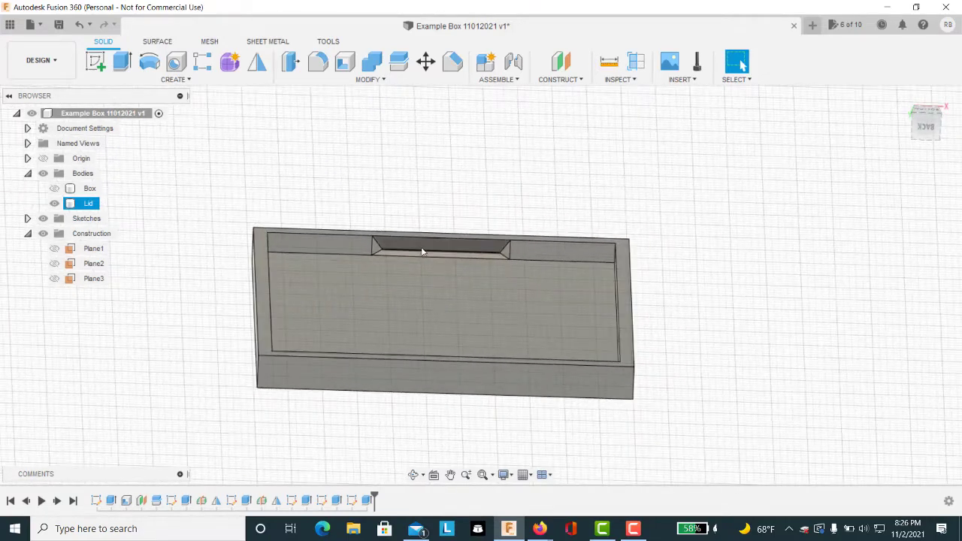
left_click(872, 428)
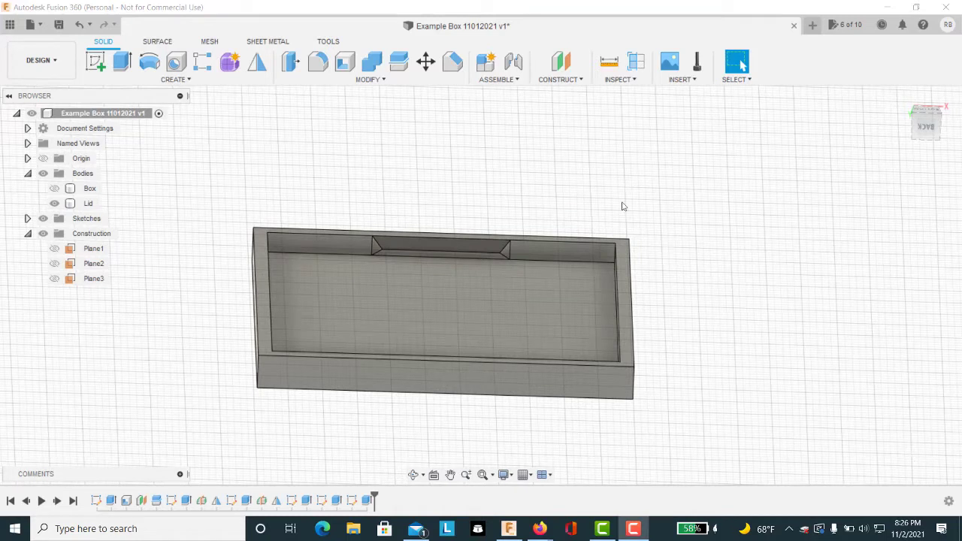
Create a midplane between the rim's inner wall carrying the tapered extrusion and the opposite inner wall
left_click(574, 81)
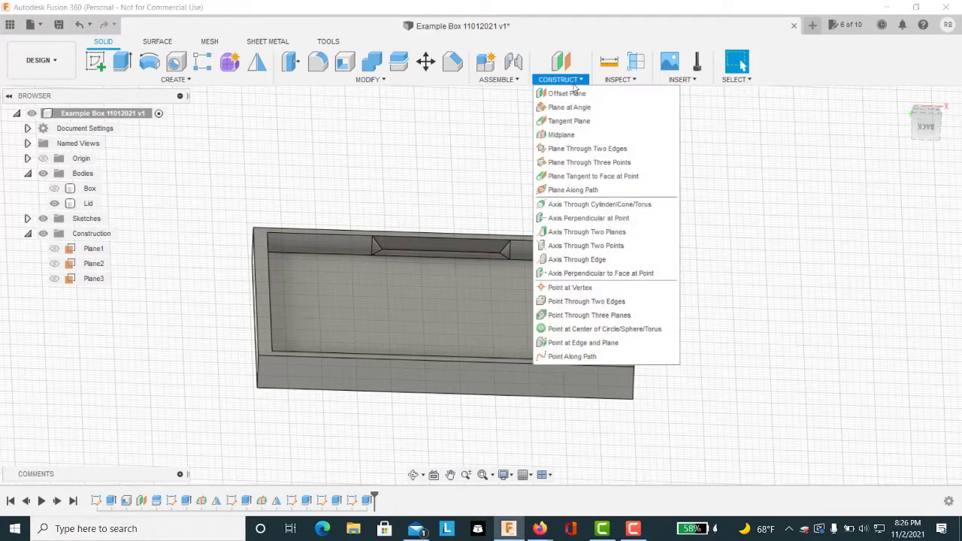
left_click(558, 136)
left_click(343, 247)
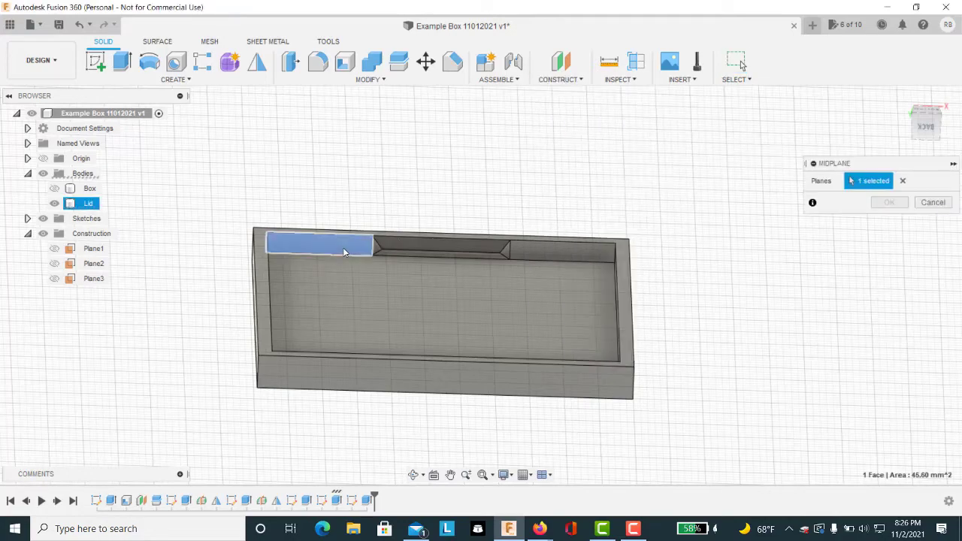
middle_click_drag(354, 269, 444, 253, "shift")
left_click(448, 288)
mouse_move(449, 288)
middle_mouse_down("shift")
mouse_move(434, 345)
mouse_move(444, 270)
middle_mouse_up("shift")
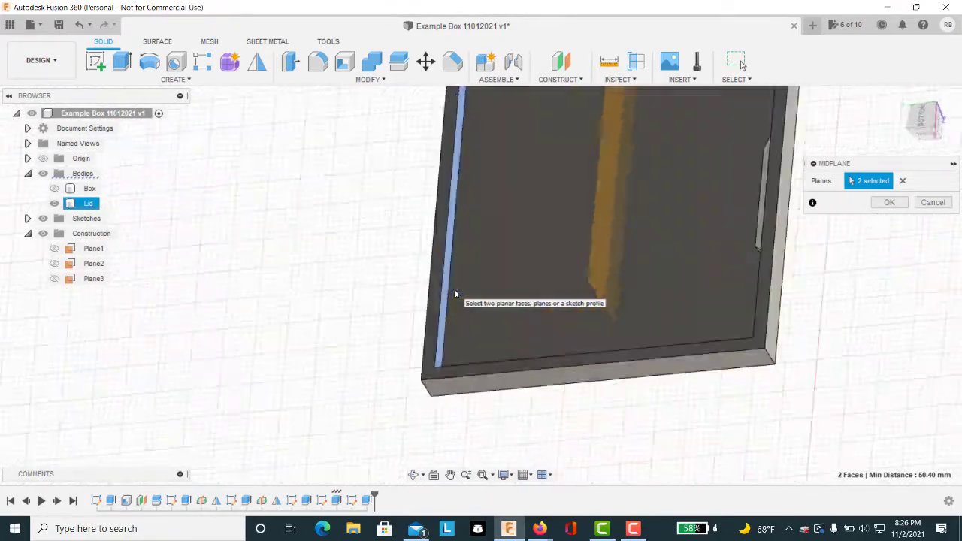
middle_click_drag(458, 283, 412, 328, "shift")
middle_click_drag(477, 272, 477, 269, "shift")
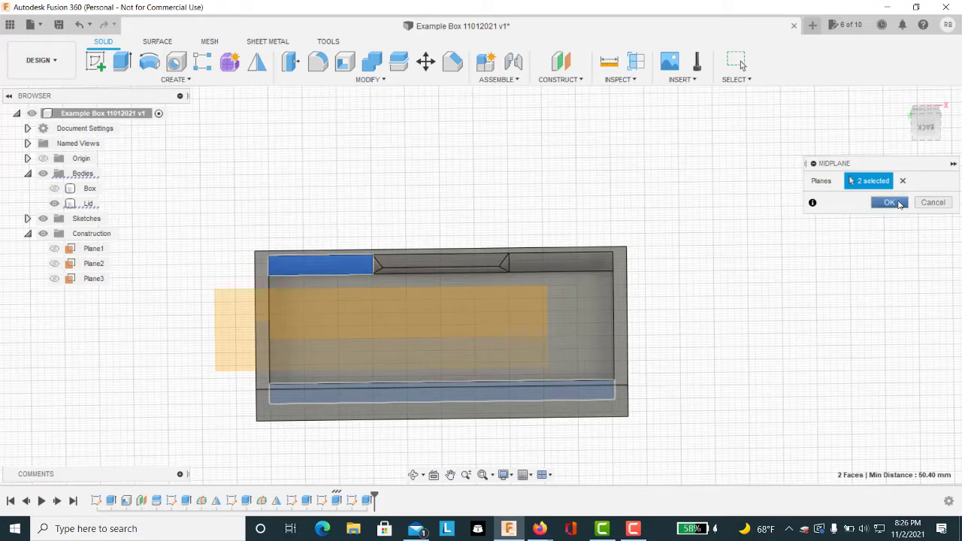
left_click(899, 203)
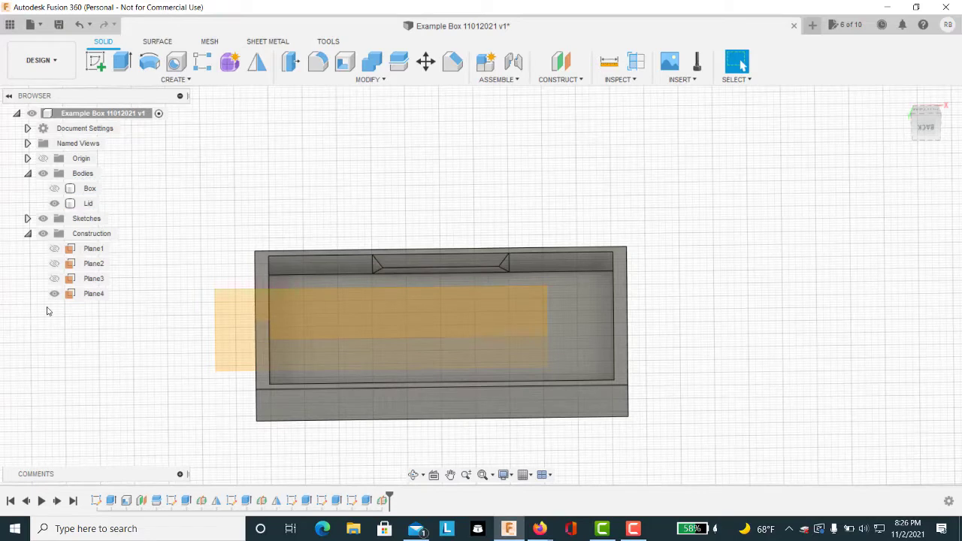
Mirror the tapered extrusion as a feature across the new midplane, and hide that plane
left_click(104, 296)
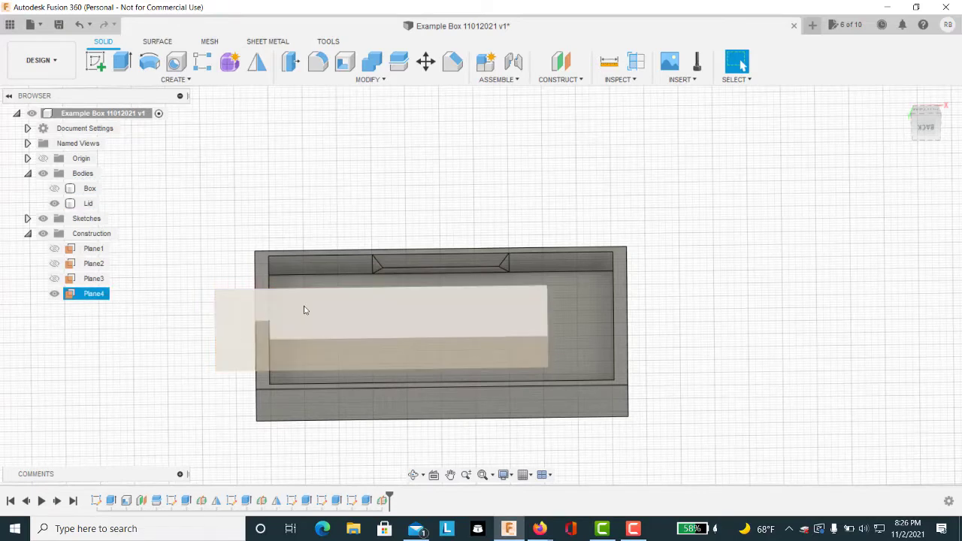
left_click(258, 64)
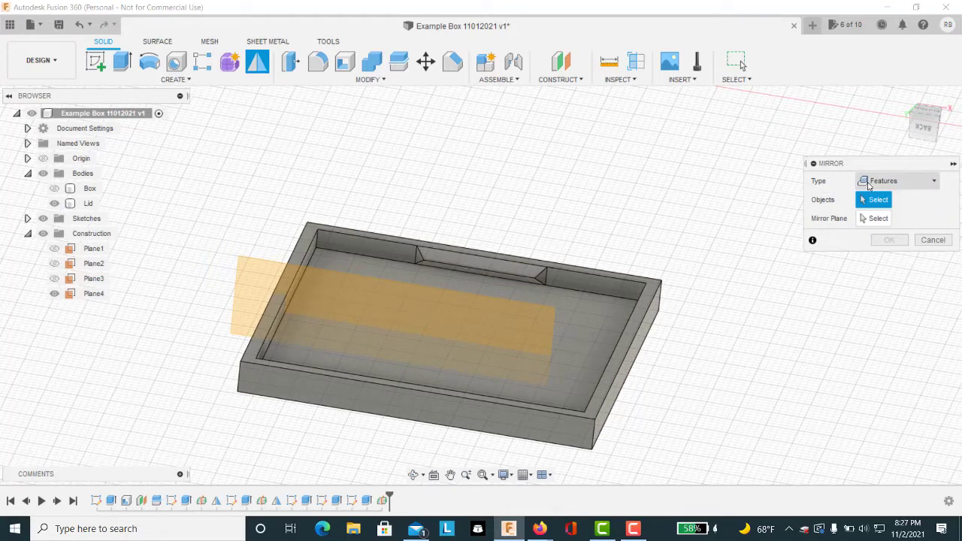
left_click(894, 183)
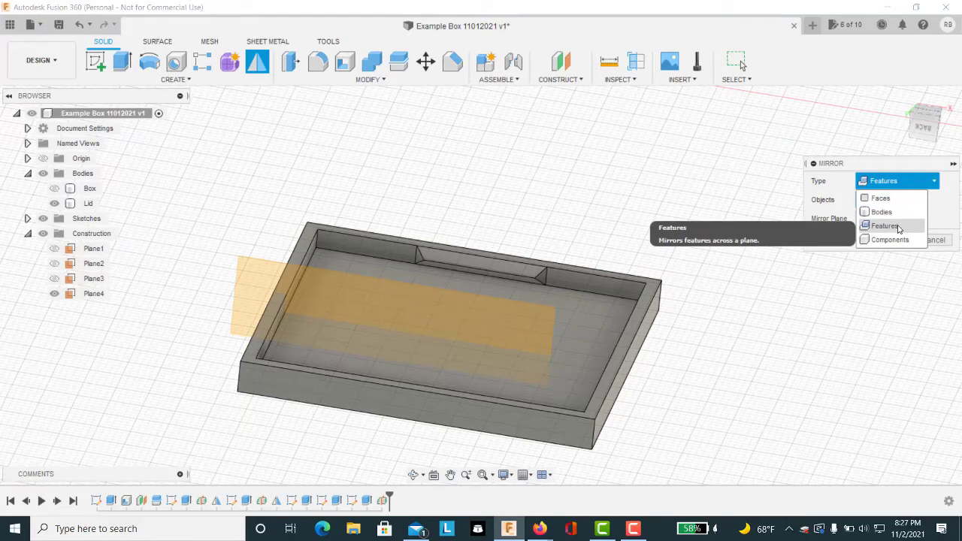
left_click(885, 226)
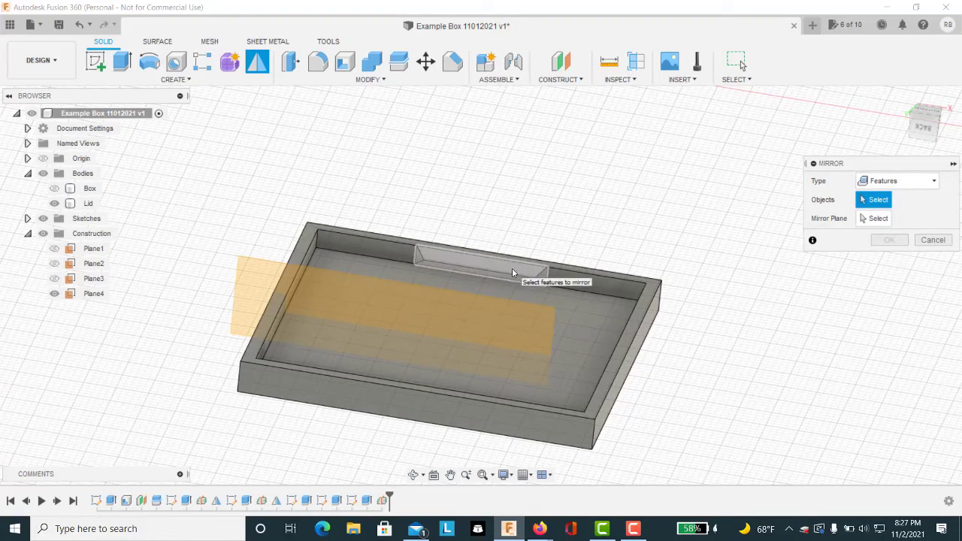
left_click(514, 273)
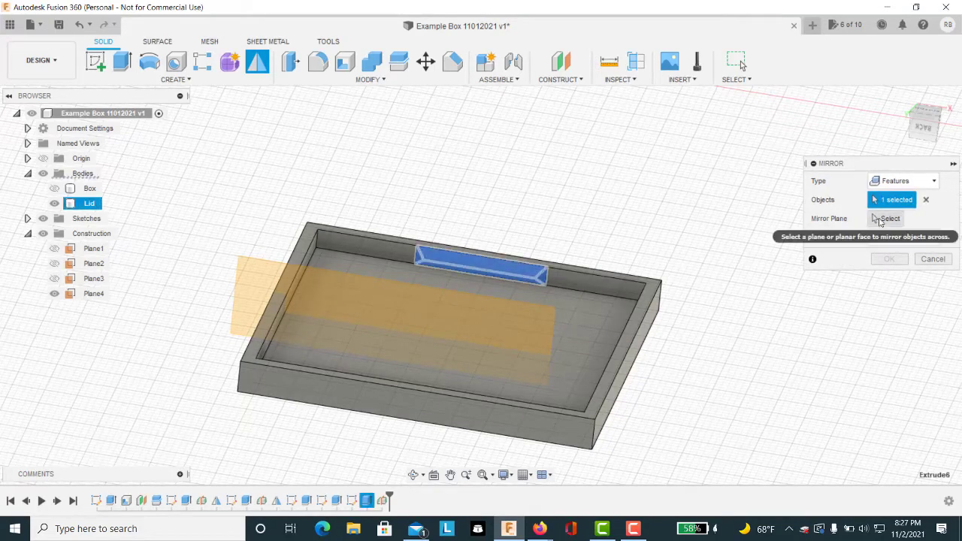
left_click(884, 219)
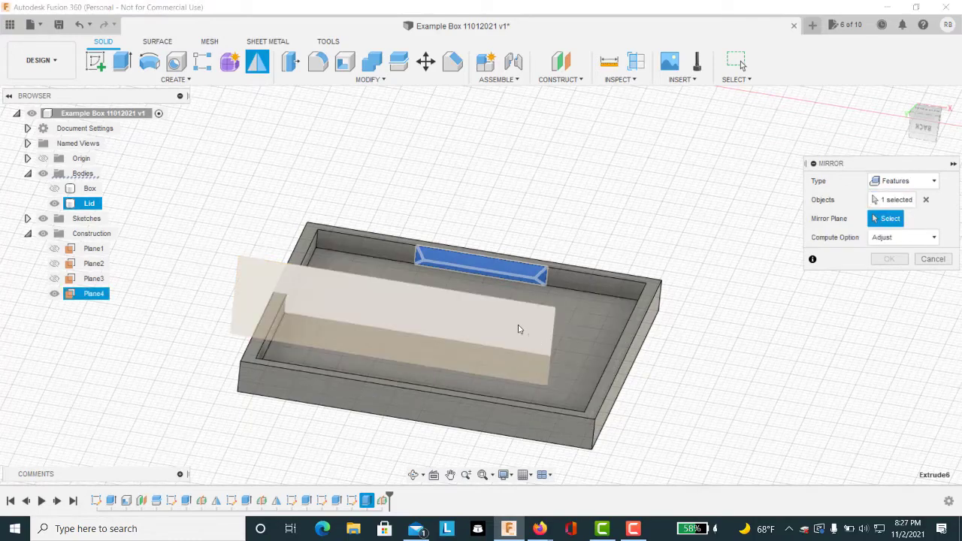
left_click(517, 326)
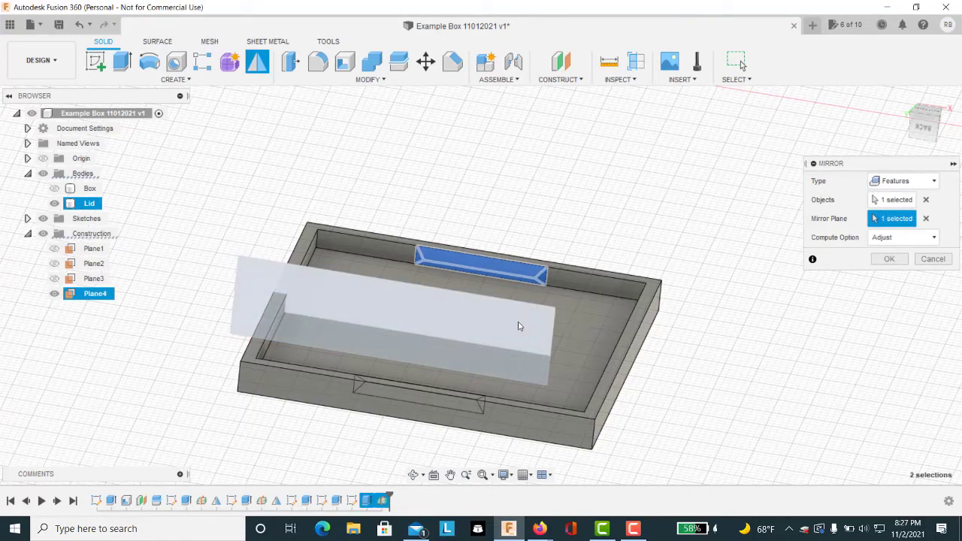
middle_click_drag(518, 326, 512, 230, "shift")
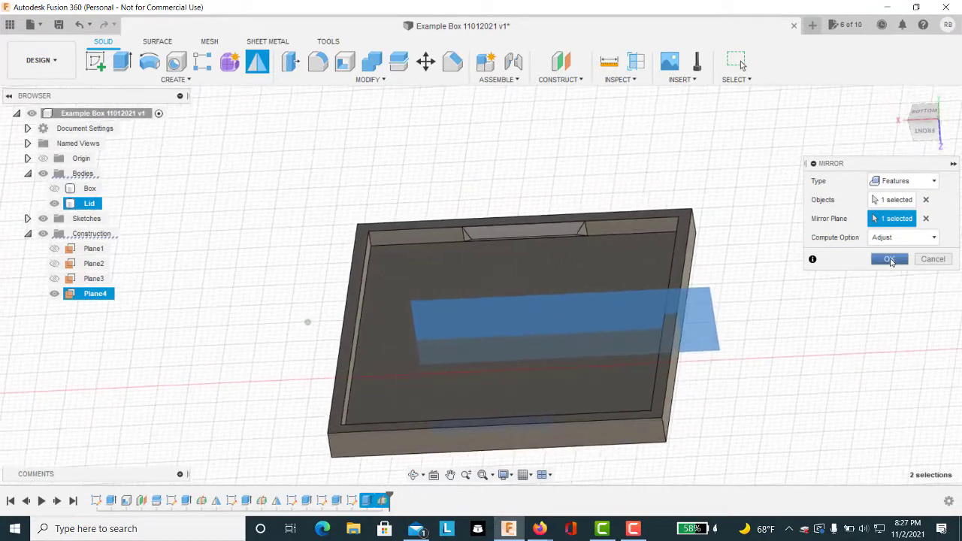
left_click(891, 259)
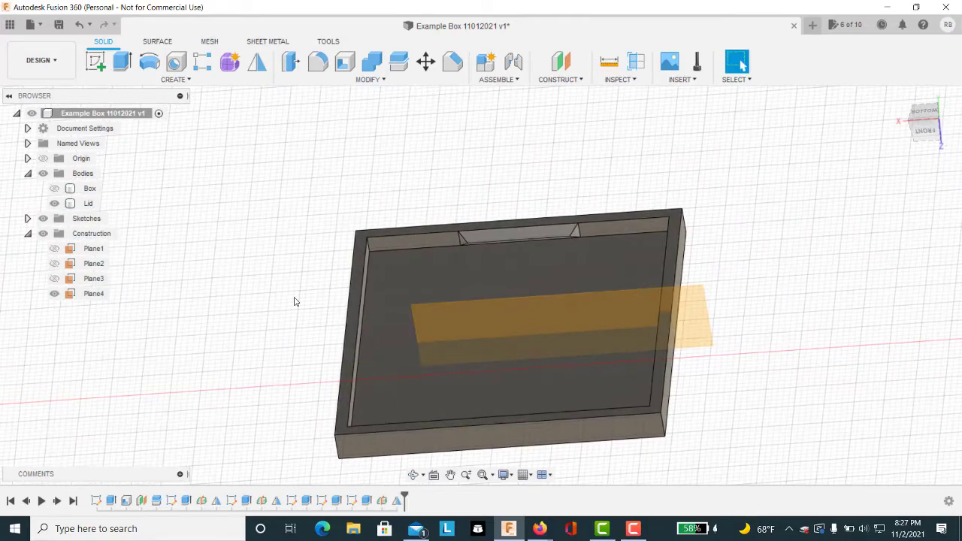
left_click(54, 293)
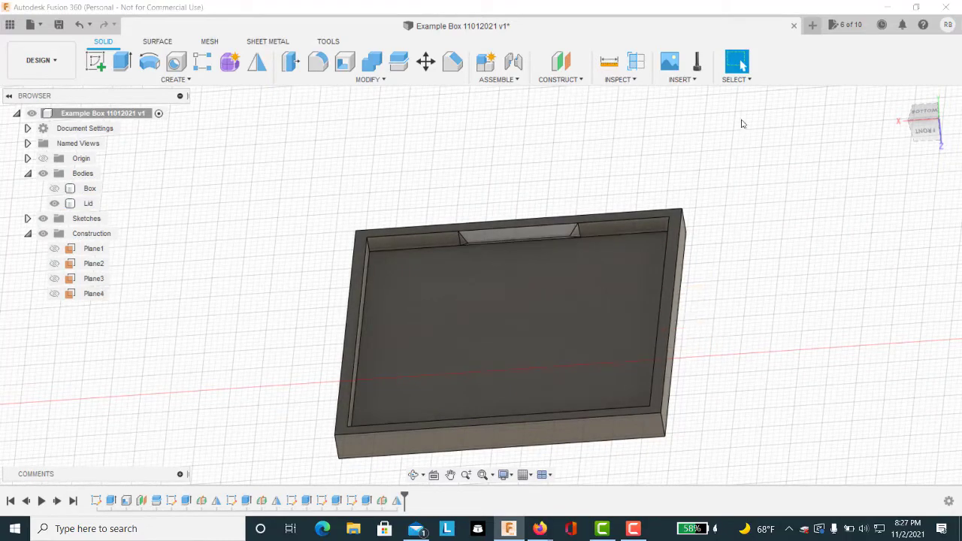
Show the Box body and examine the closed box with a section analysis parallel to its front face
left_click(901, 99)
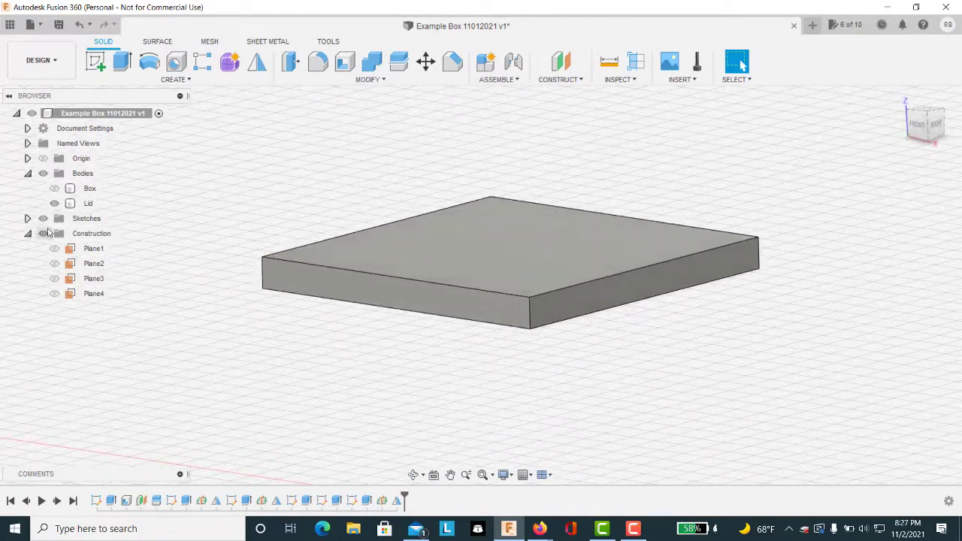
left_click(58, 189)
left_click(54, 188)
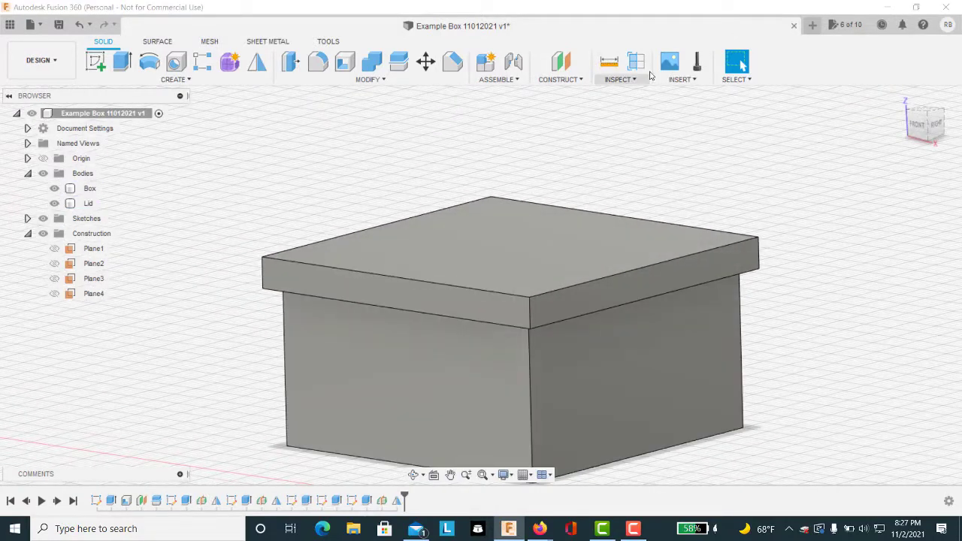
left_click(636, 62)
left_click(421, 360)
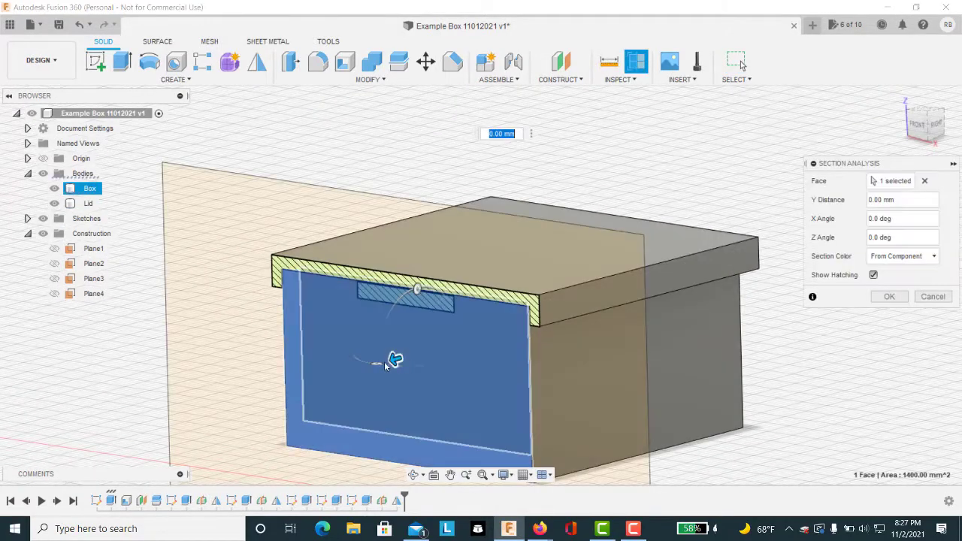
left_click_drag(385, 364, 486, 361)
left_click(926, 298)
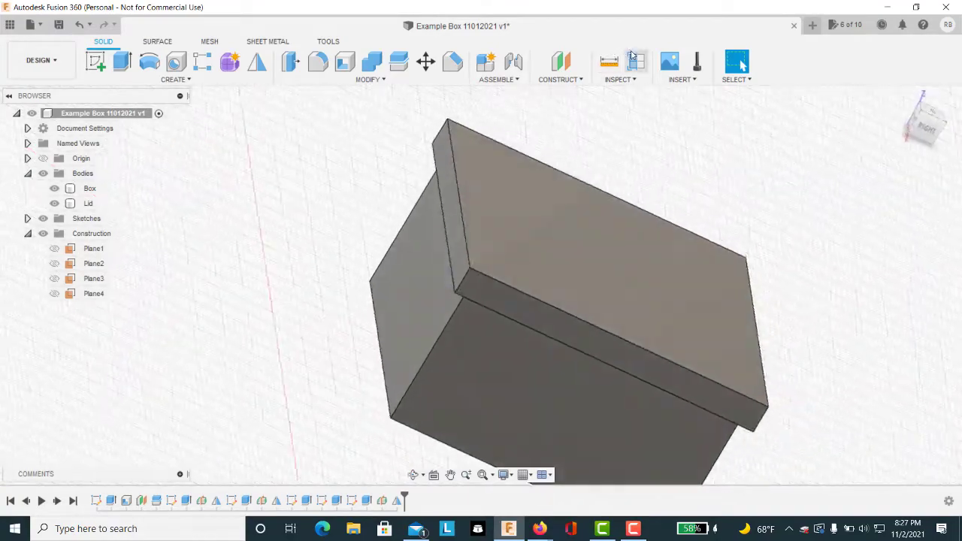
Examine how the tapered snaps meet the box walls with a section analysis at -19 mm from the box's right side face
left_click(635, 61)
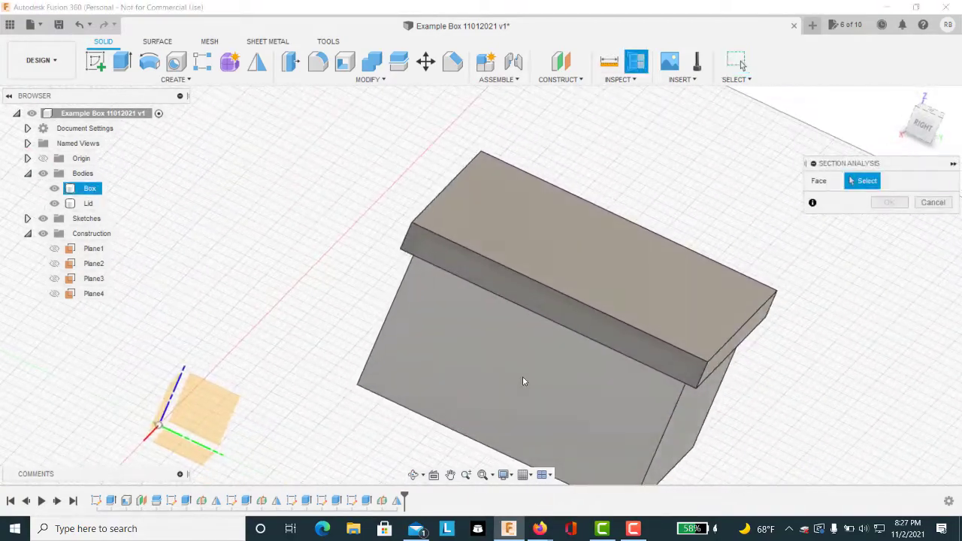
left_click(524, 381)
left_click_drag(472, 378, 509, 381)
scroll(509, 380, "down", 4)
scroll(492, 335, "up", 2)
middle_click_drag(492, 336, 516, 359)
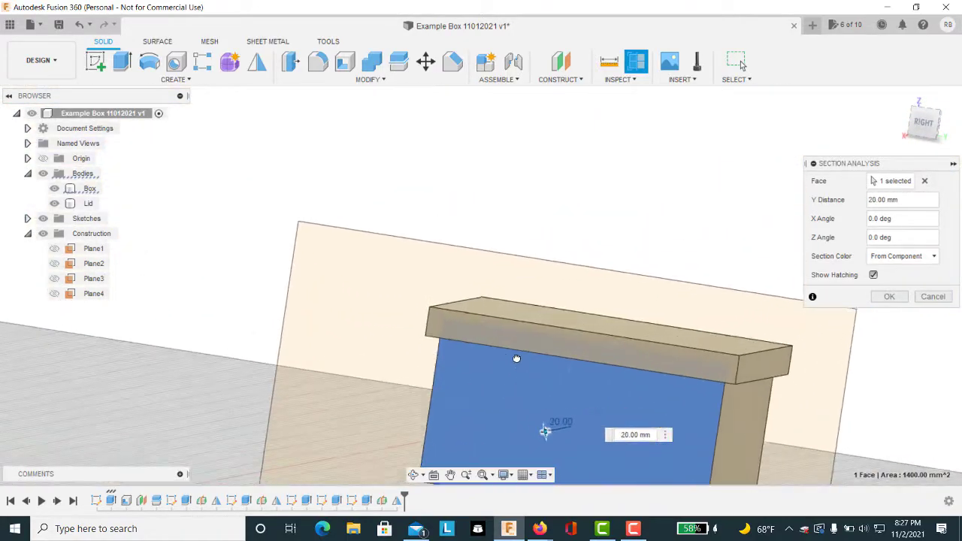
mouse_move(517, 358)
left_mouse_down()
mouse_move(623, 322)
mouse_move(611, 335)
mouse_move(627, 326)
mouse_move(646, 336)
mouse_move(701, 394)
left_mouse_up()
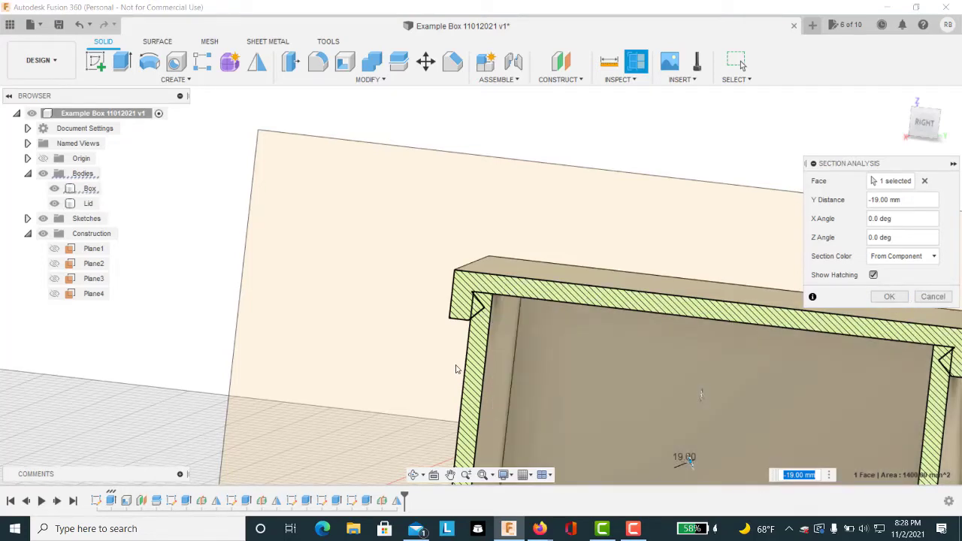
left_click(931, 300)
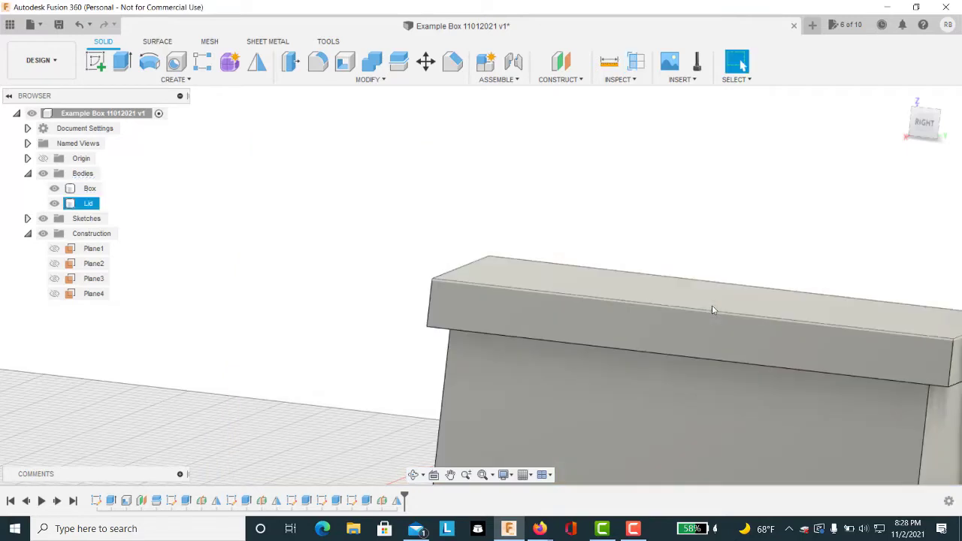
Examine the open Box and the Lid's underside separately, showing only one body at a time
left_click(54, 203)
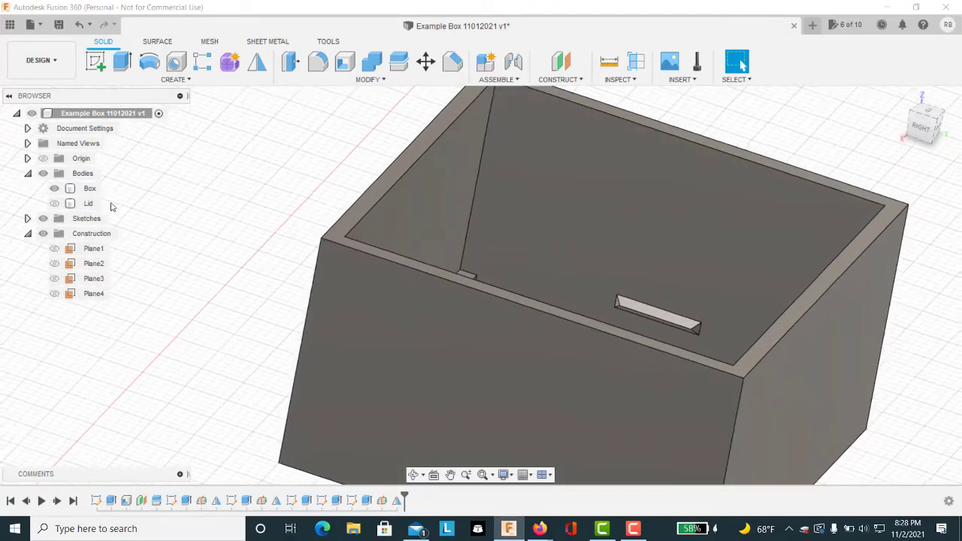
left_click(54, 189)
left_click(54, 203)
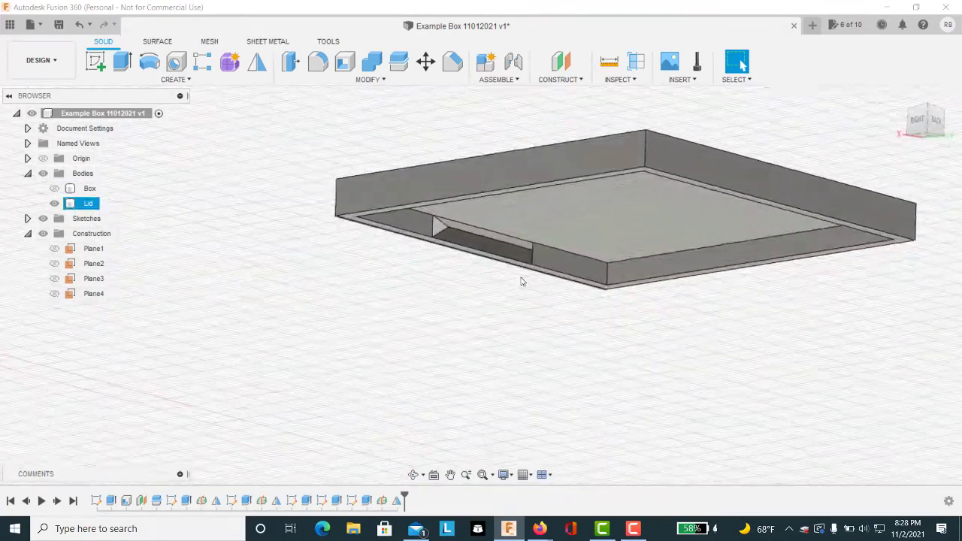
left_click(825, 170)
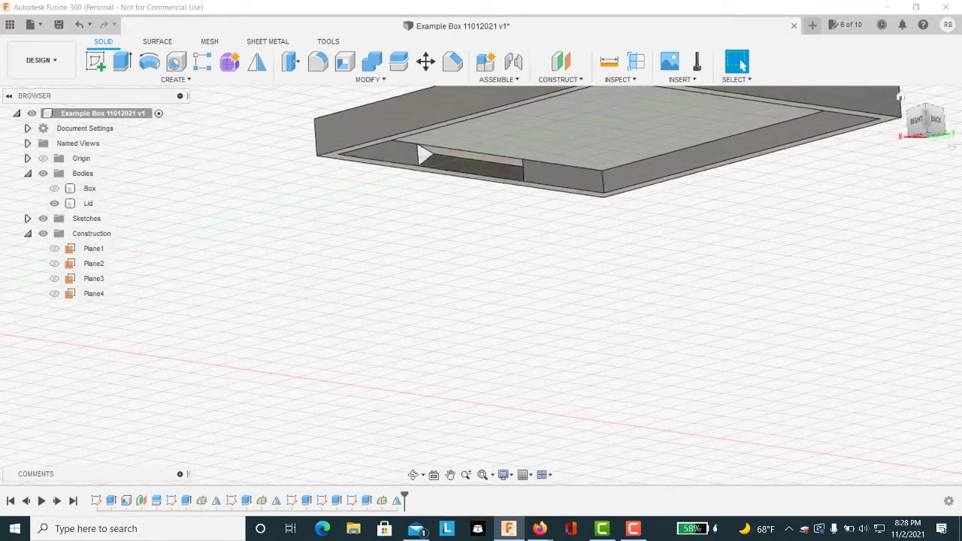
middle_click_drag(825, 170, 788, 280, "shift")
left_click(900, 98)
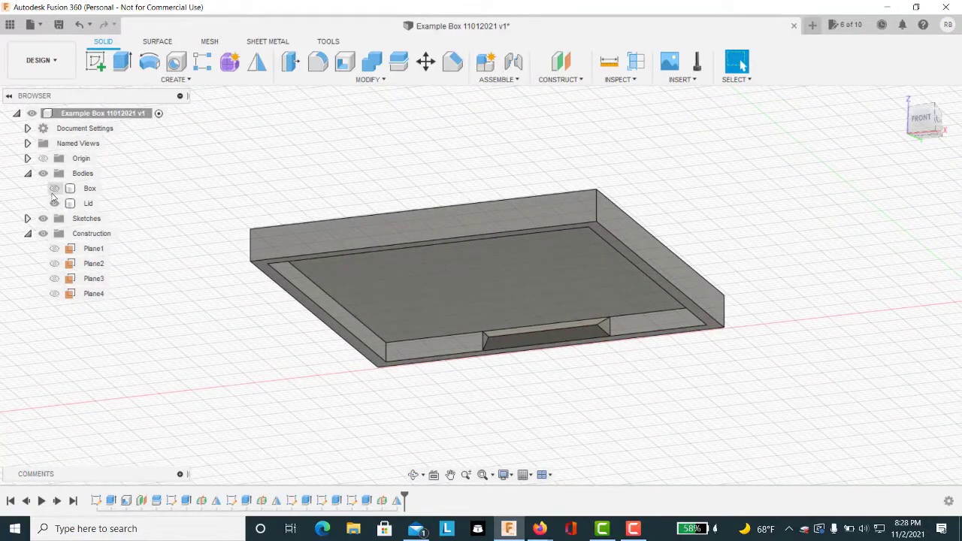
Show only the Box body and start a sketch on its front outer face
left_click(54, 202)
left_click(54, 203)
left_click(54, 188)
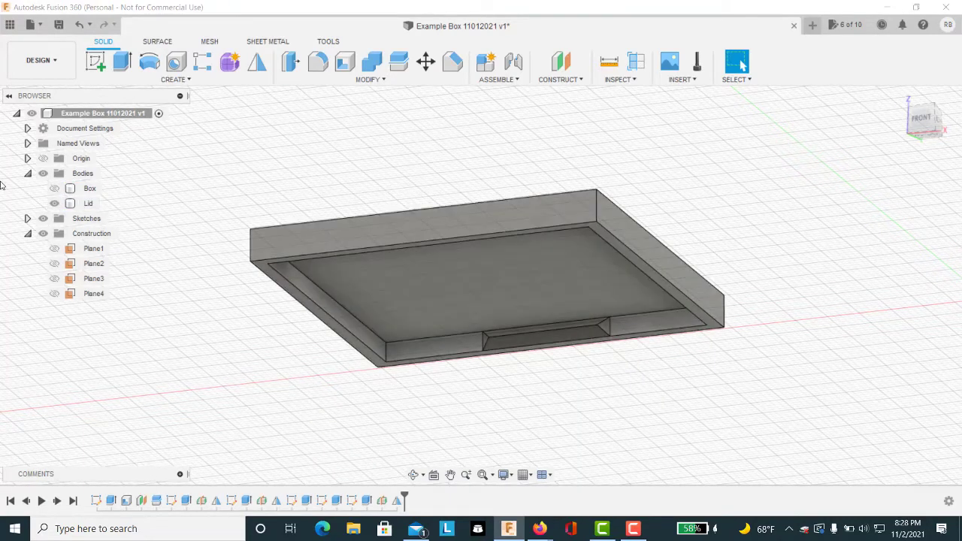
left_click(54, 188)
left_click(54, 203)
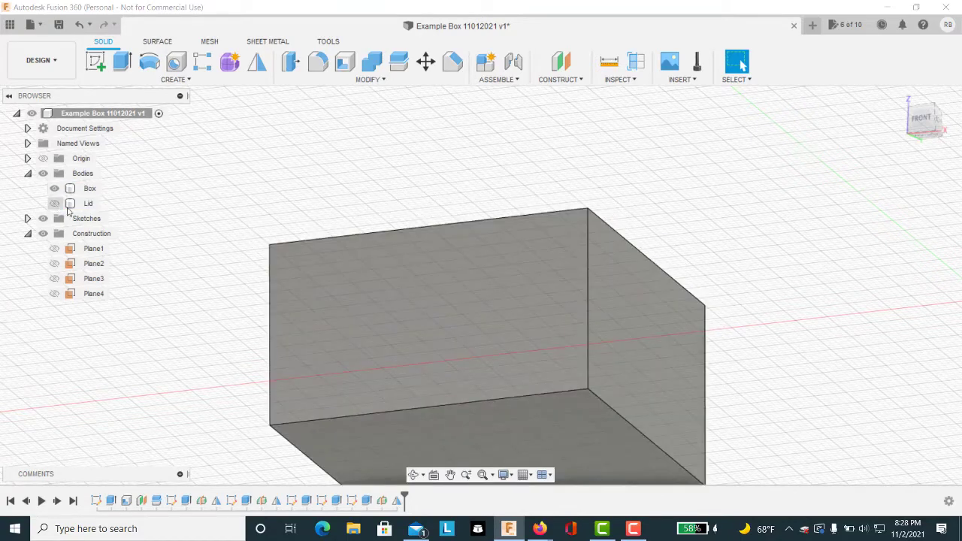
middle_click_drag(310, 284, 383, 302, "shift")
left_click(383, 305)
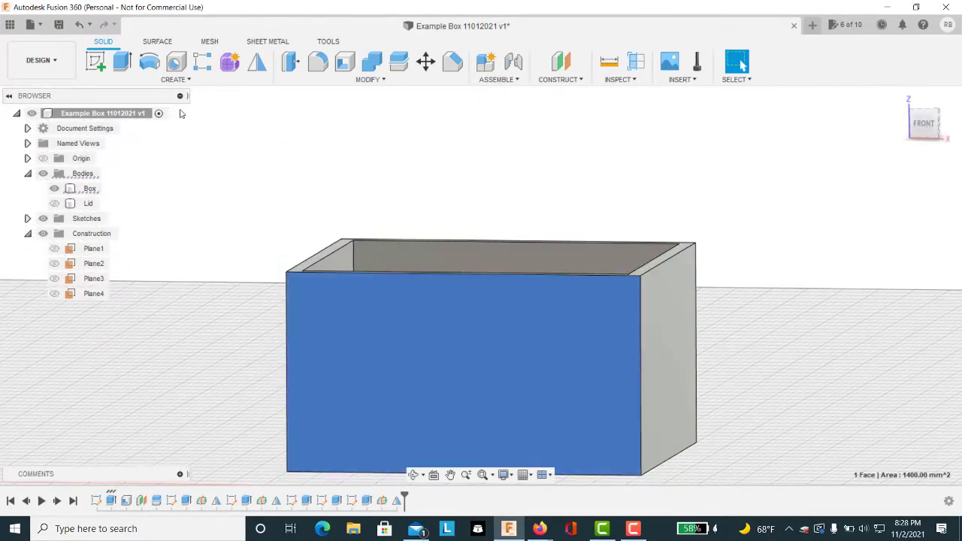
left_click(96, 60)
left_click(513, 336)
Sketch a 20 x 3 mm rectangle hanging down from the top edge of the box's front face
left_click(121, 61)
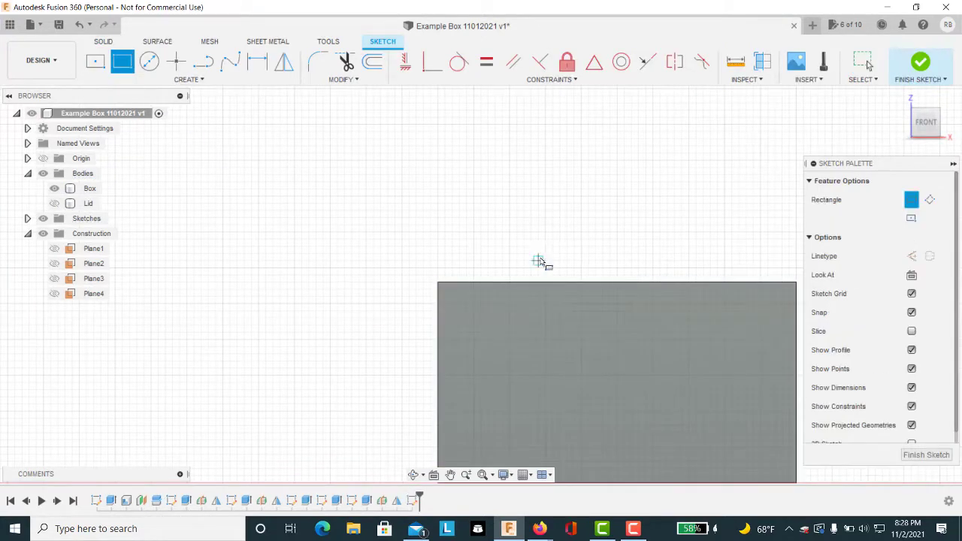
left_click(497, 282)
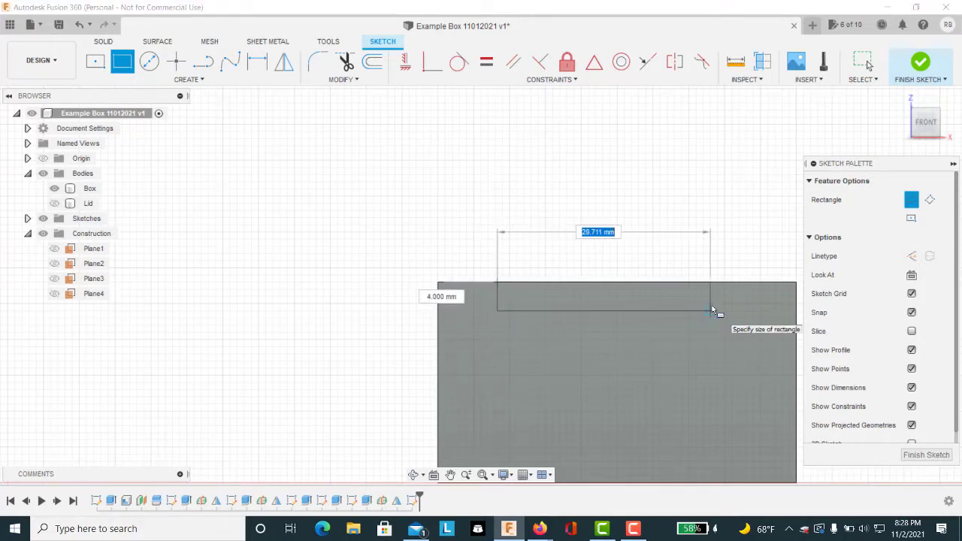
type("20")
key("Tab")
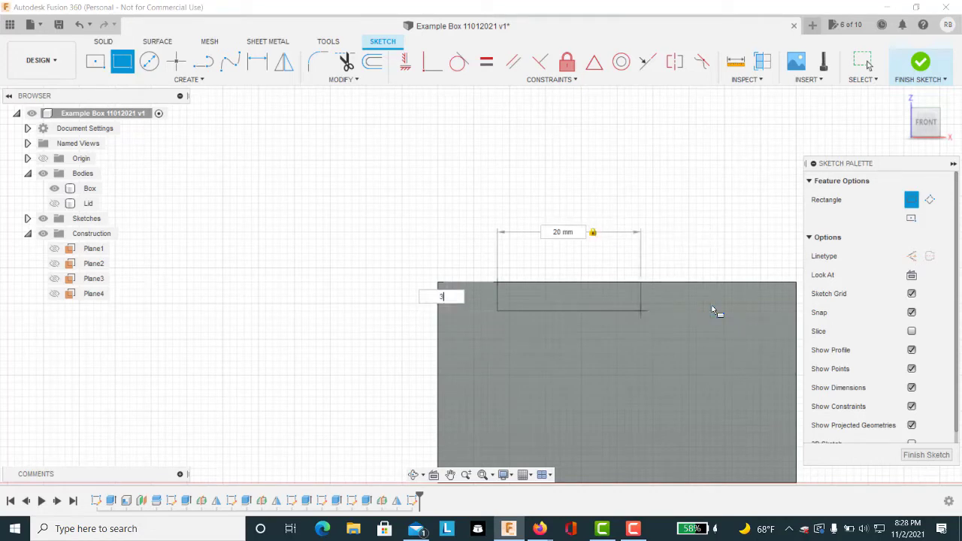
type("3")
key("Return")
key("Escape")
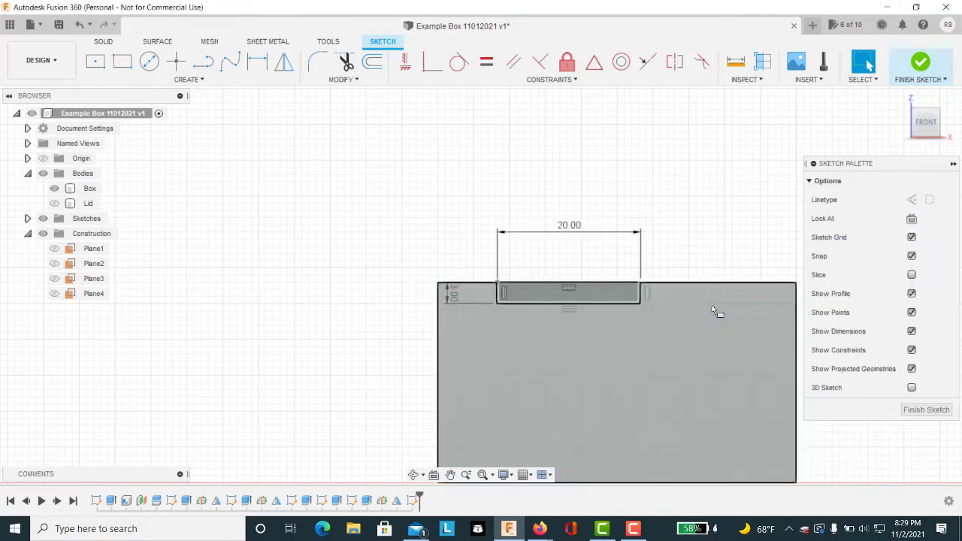
Centre the rectangle with a vertical construction line from its lower edge's midpoint to the midpoint of the box's top edge
key("l")
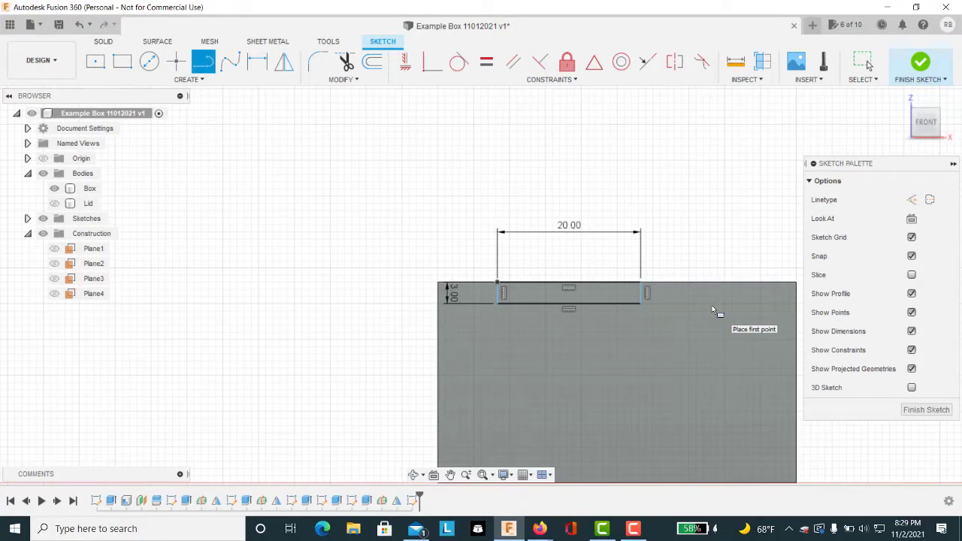
key("x")
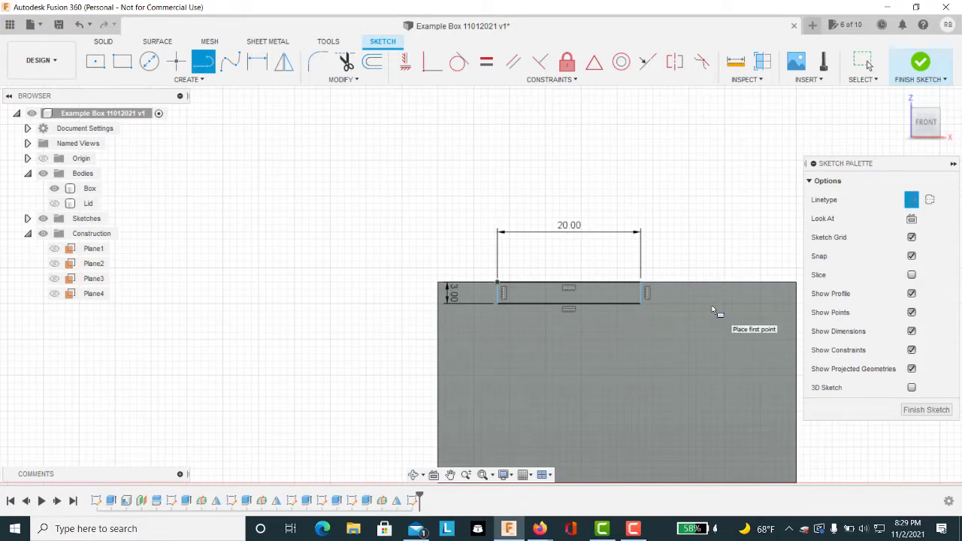
left_click(569, 304)
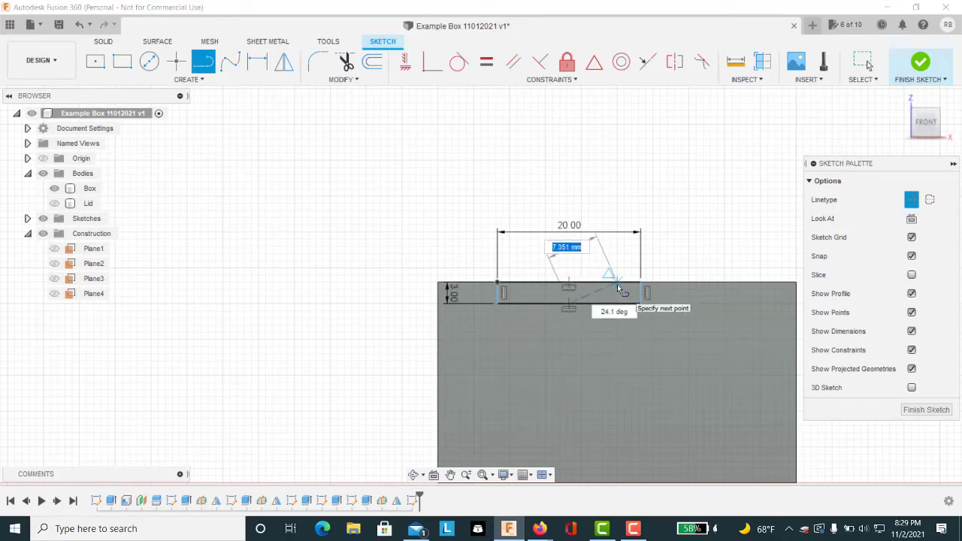
key("Escape")
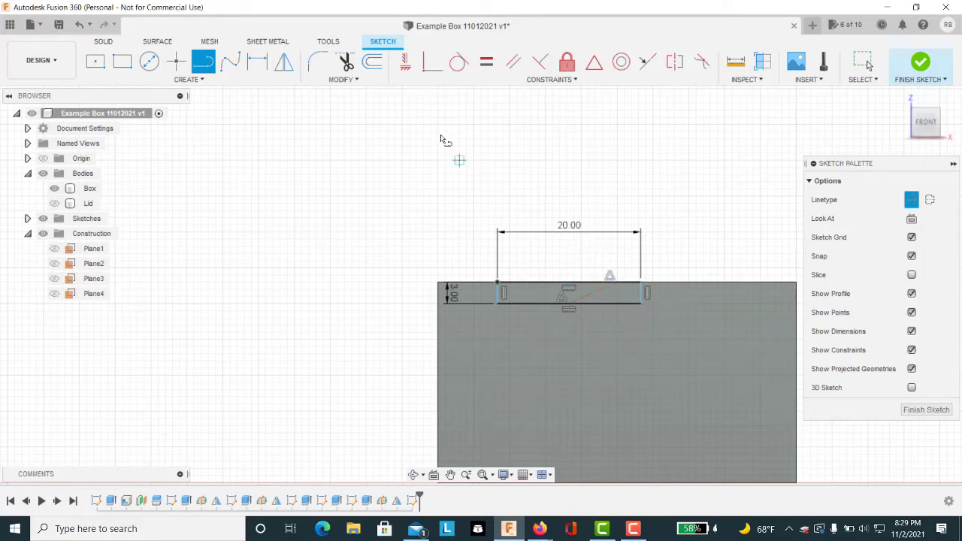
left_click(405, 66)
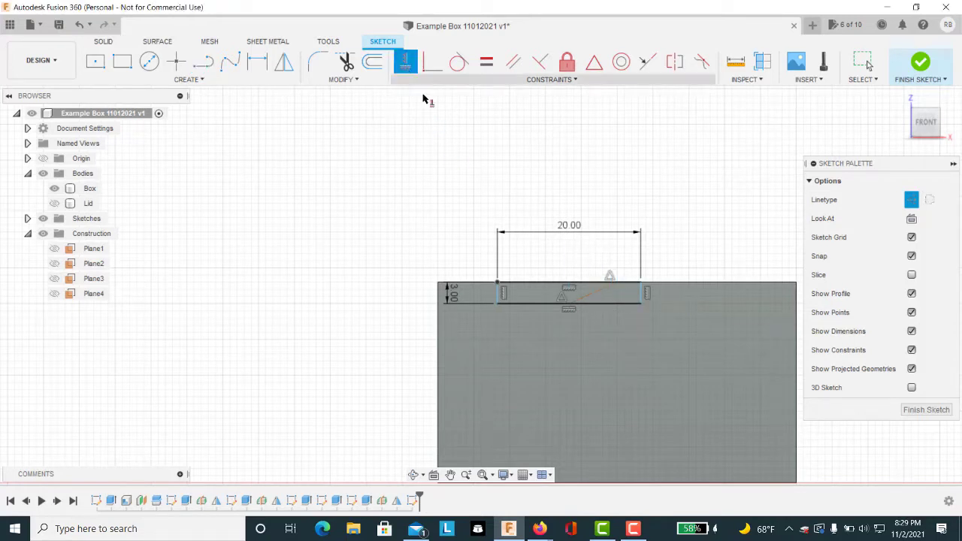
left_click(599, 296)
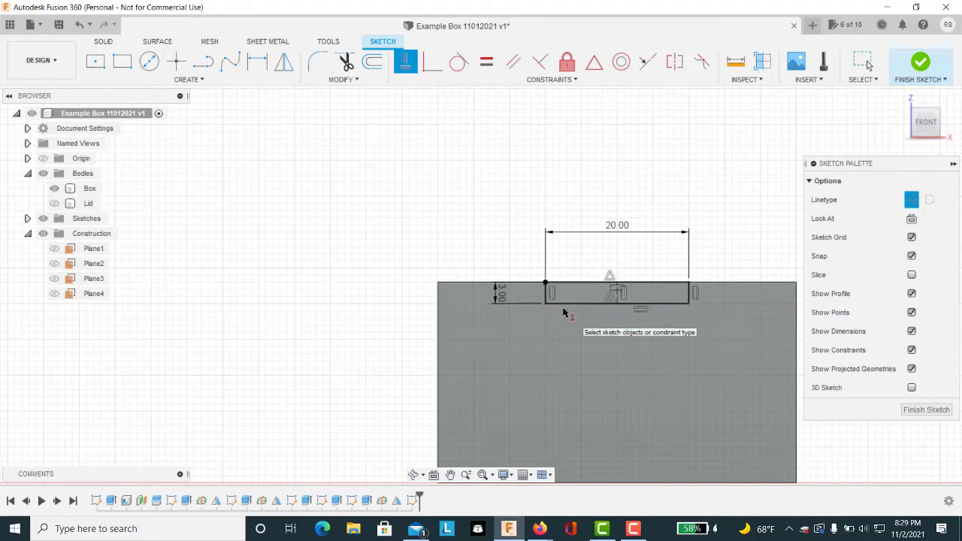
Extrude the rectangle profile as a cut with a distance of -3 mm into the box's front wall
key("e")
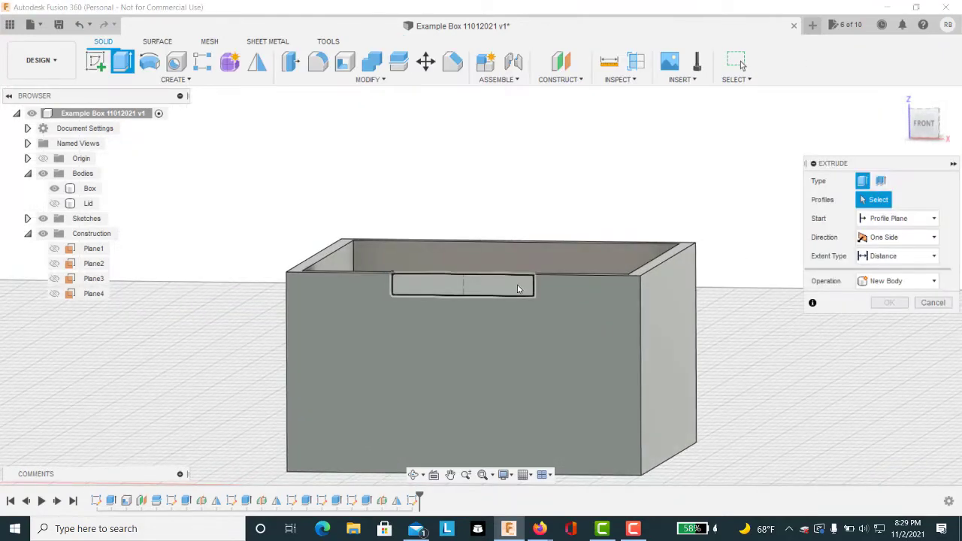
middle_click_drag(517, 288, 487, 299, "shift")
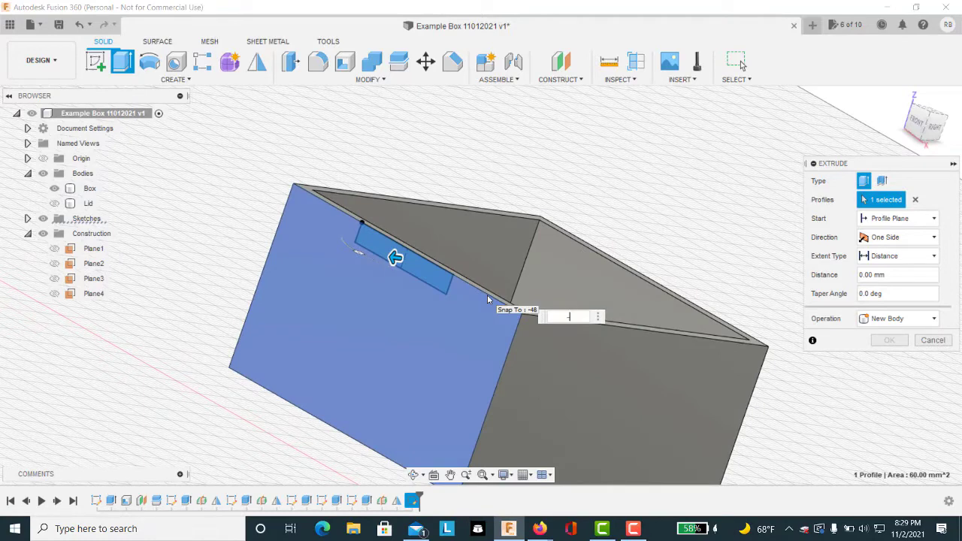
key("Escape")
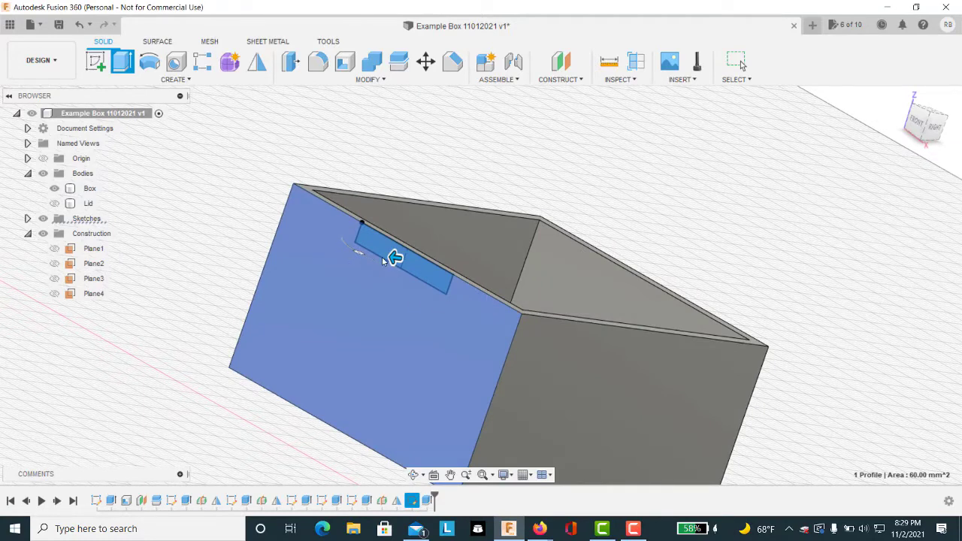
Edit the front wall's notch extrusion and set its taper angle to -45 degrees
middle_click_drag(396, 262, 409, 299, "shift")
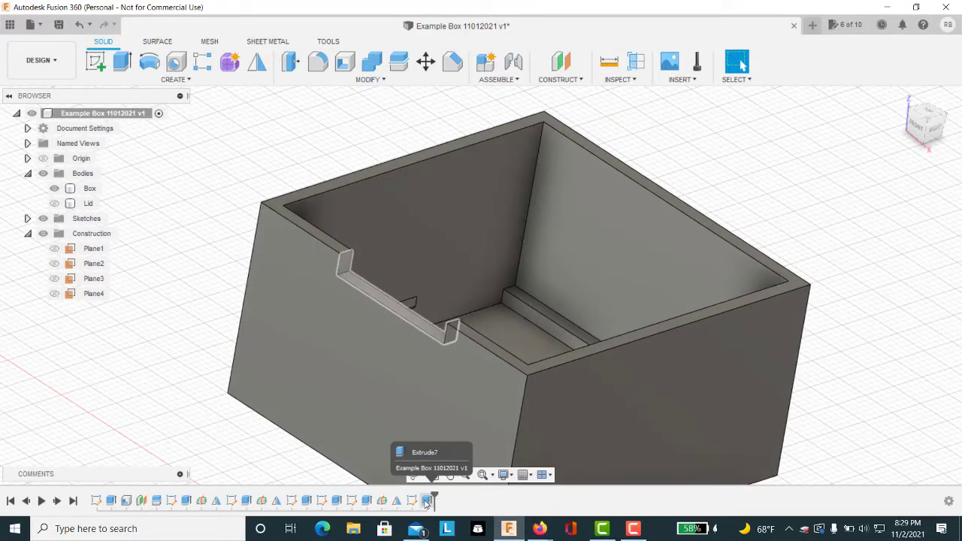
right_click(426, 503)
left_click(480, 374)
key("Tab")
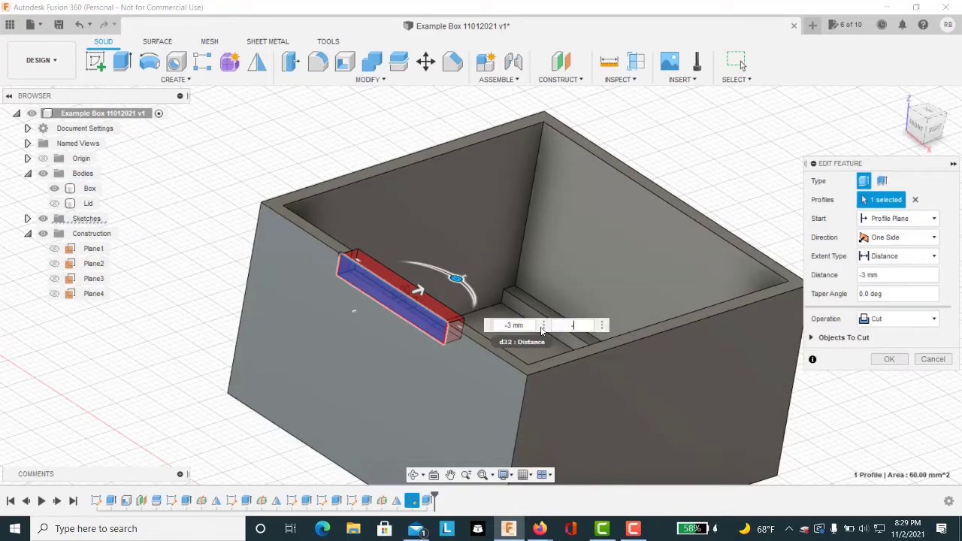
type("-45")
key("Return")
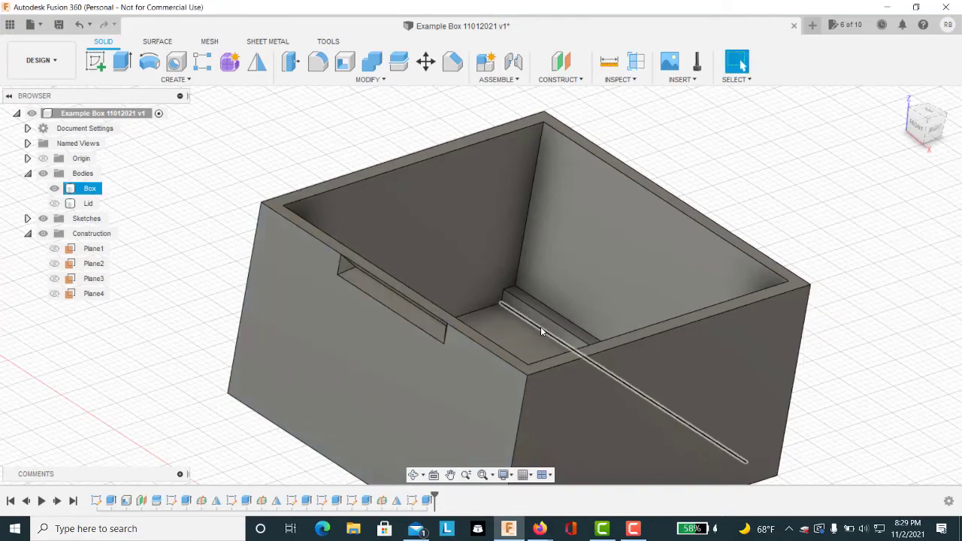
Chamfer the upper outer edge of the tapered notch in the box's front wall by 0.6 mm
middle_click_drag(475, 340, 440, 301, "shift")
scroll(418, 331, "up", 5)
middle_click_drag(420, 335, 392, 243, "shift")
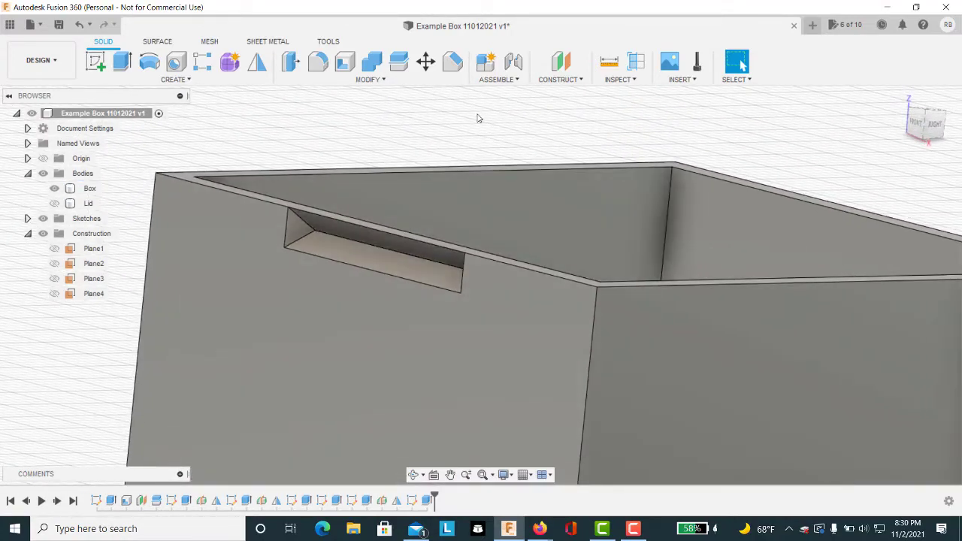
left_click(453, 64)
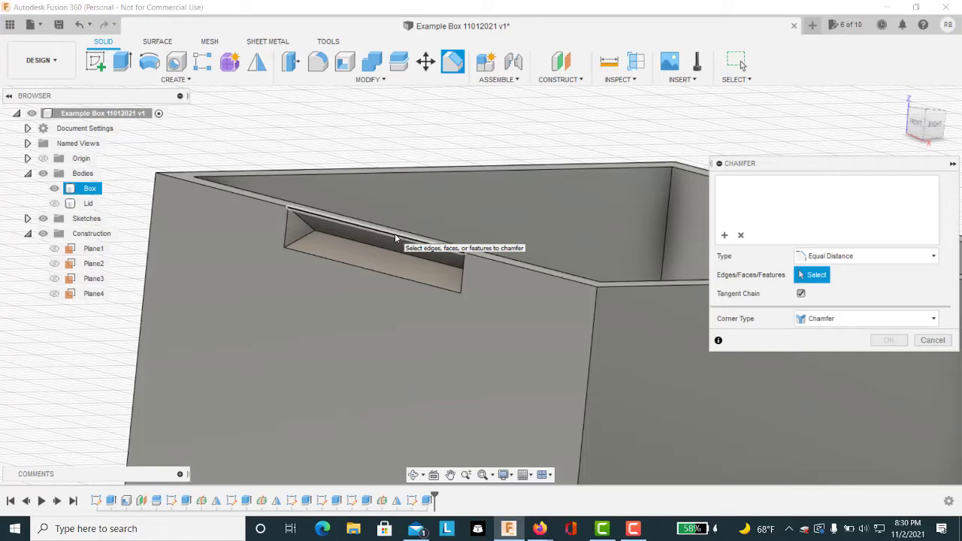
left_click(396, 236)
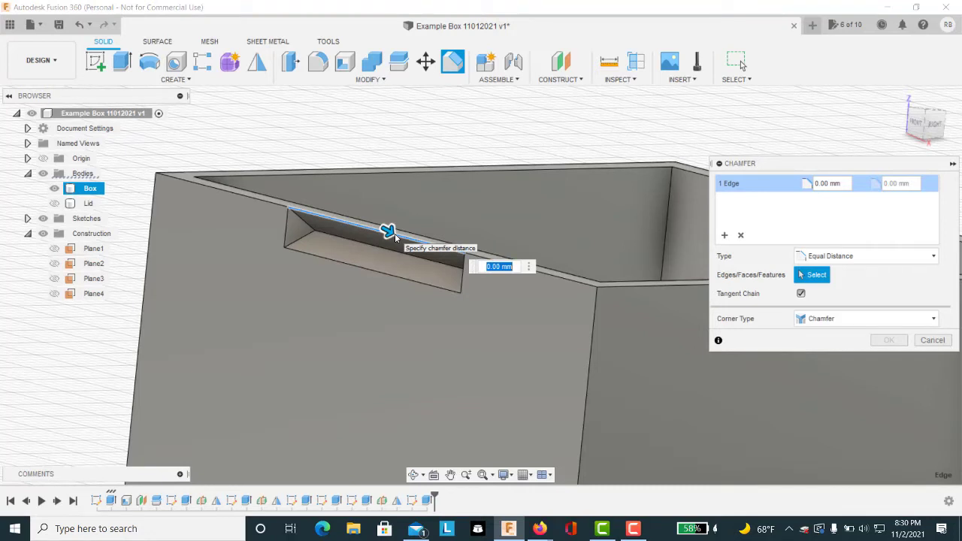
type(".6")
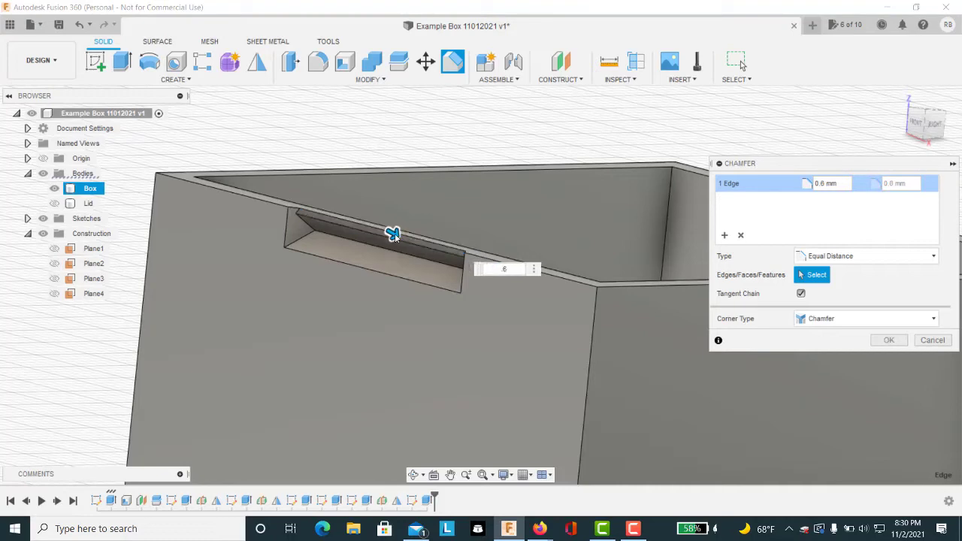
key("Return")
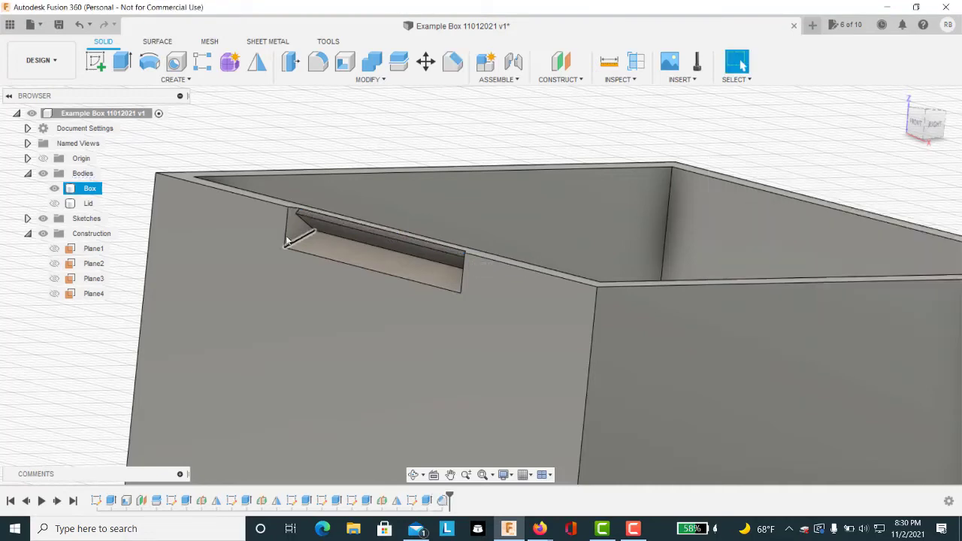
Create a midplane between the box's front and back outer faces
middle_click_drag(354, 228, 396, 266, "shift")
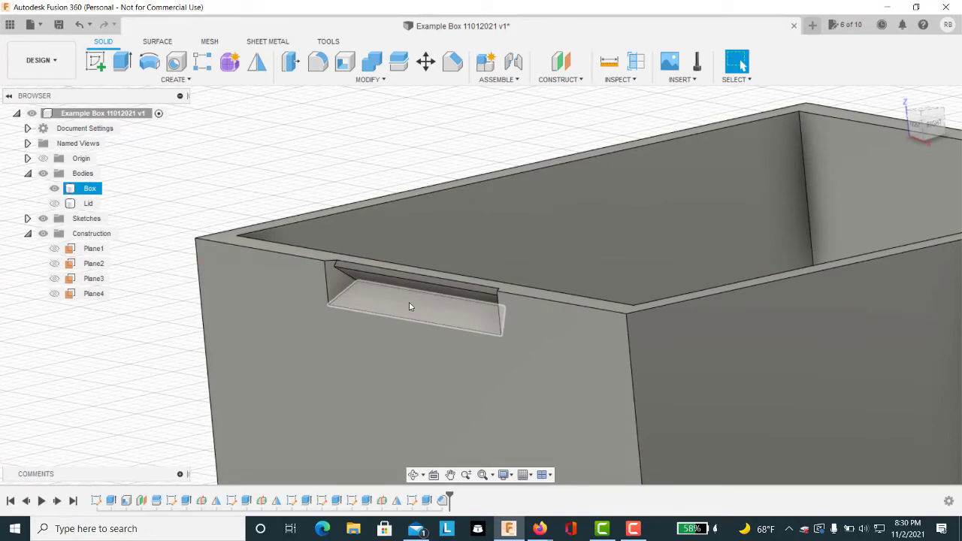
scroll(411, 305, "down", 3)
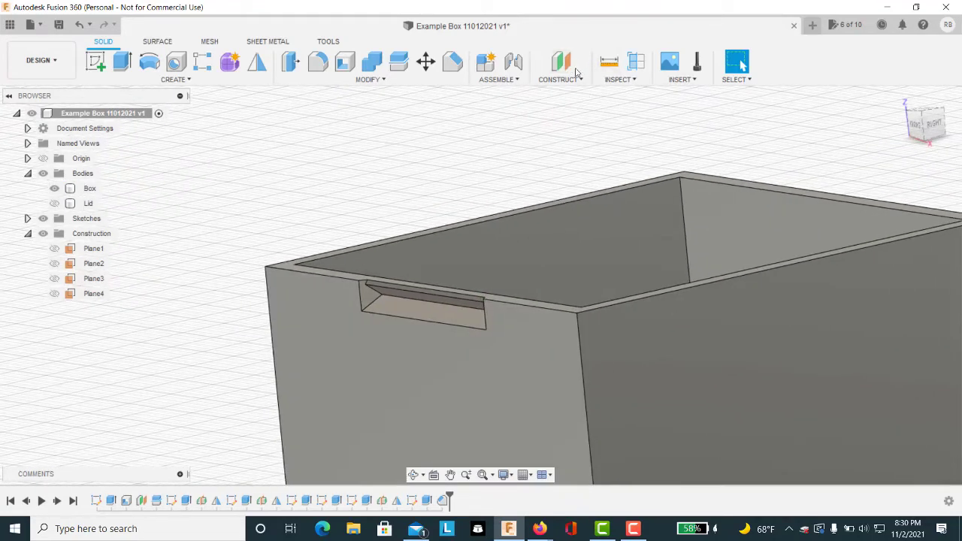
left_click(577, 79)
left_click(577, 138)
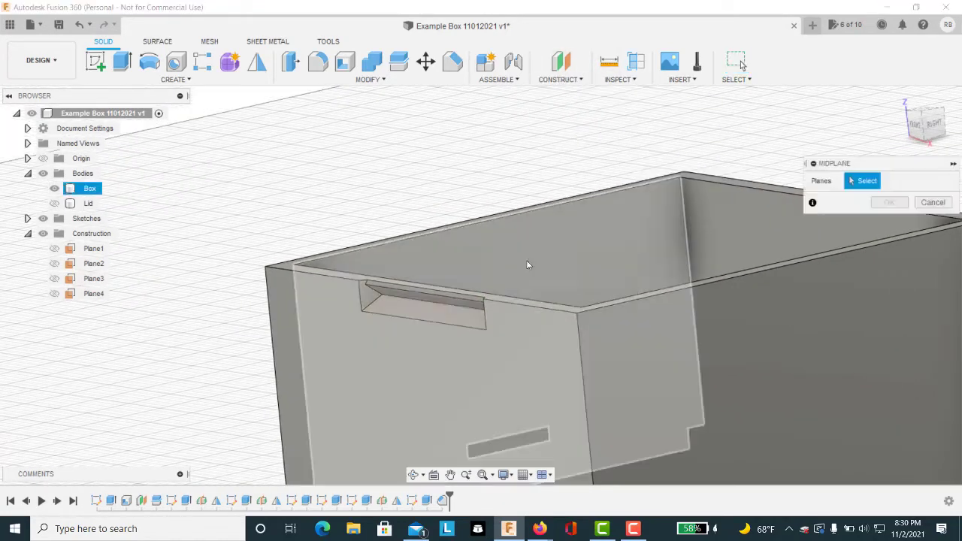
left_click(498, 363)
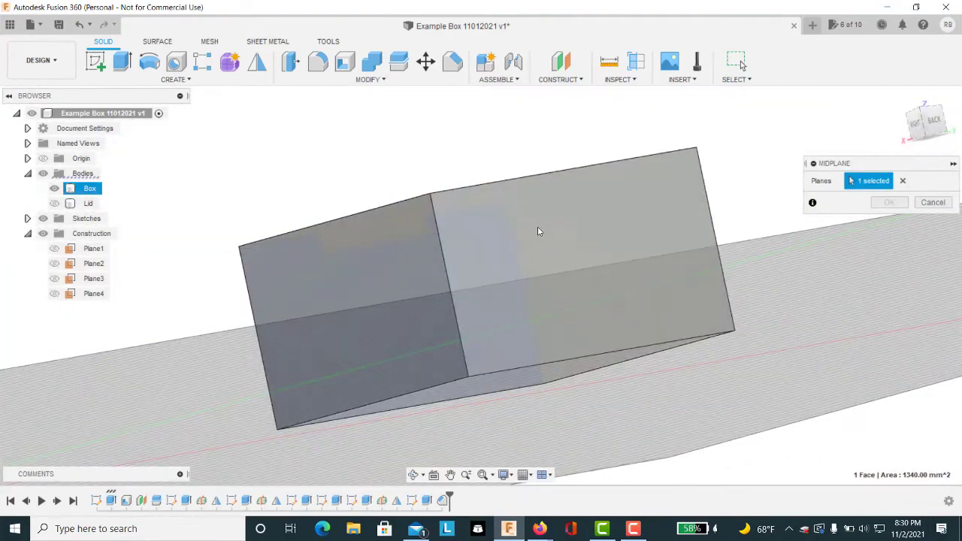
left_click(538, 227)
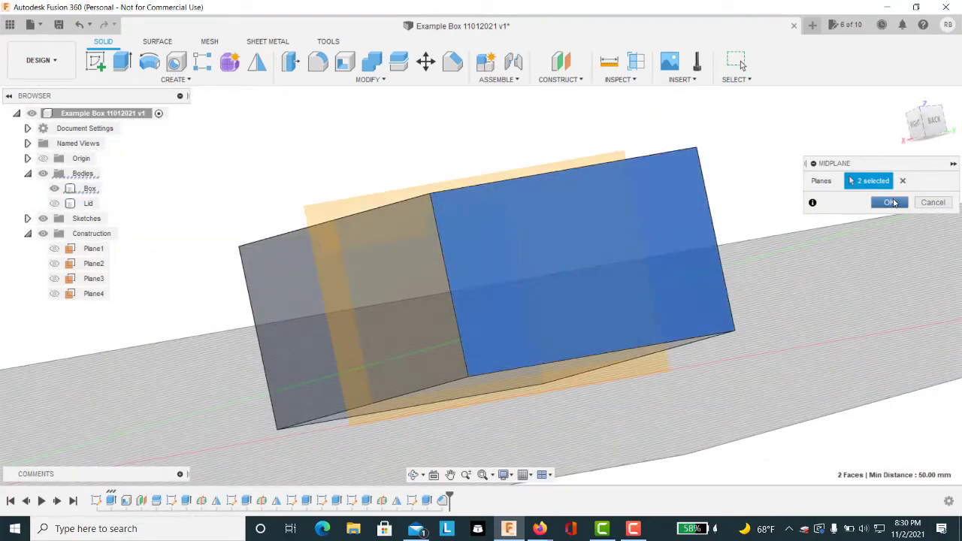
left_click(890, 202)
Mirror the front wall's tapered notch cut and its chamfer across the midplane onto the box's back wall
middle_click_drag(586, 323, 444, 248, "shift")
left_click(925, 124)
left_click(257, 63)
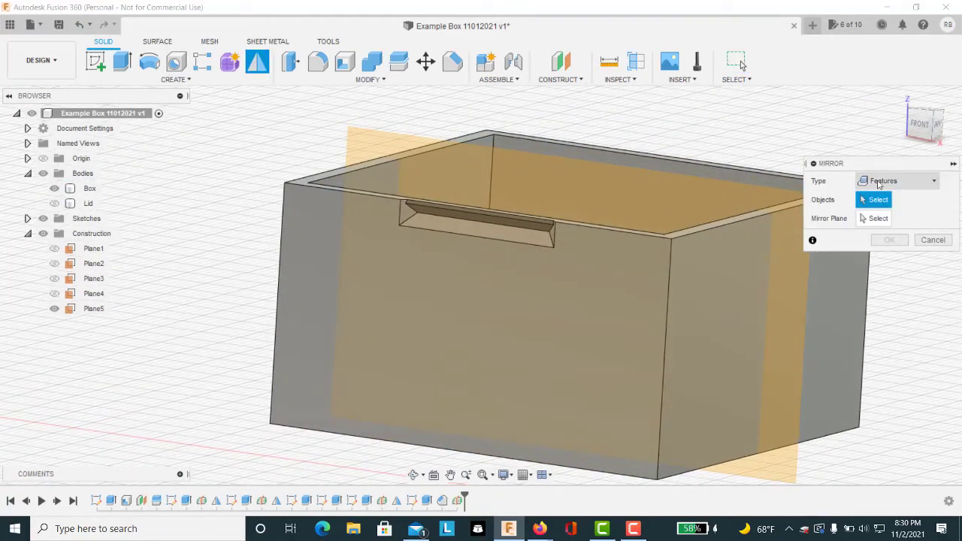
middle_click_drag(661, 220, 454, 237, "shift")
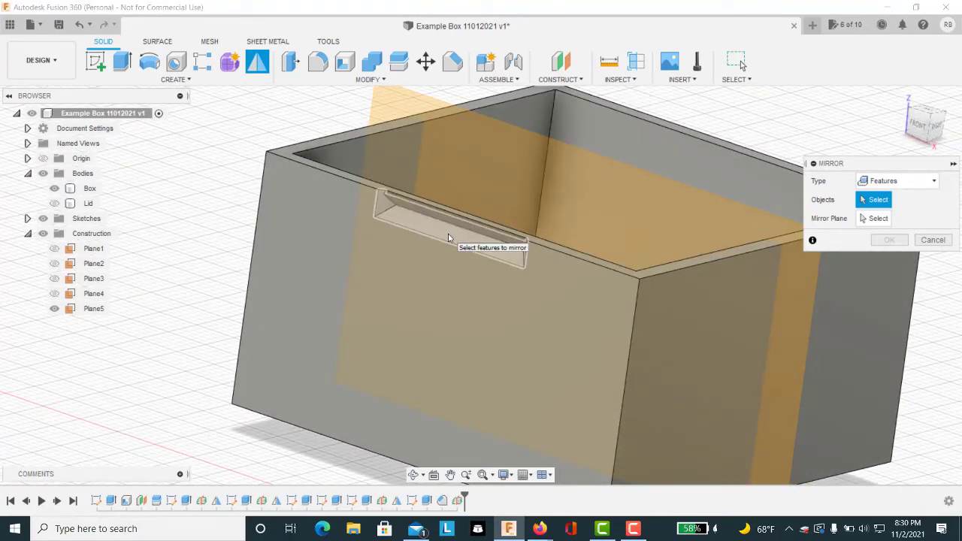
left_click(449, 239)
scroll(449, 238, "up", 2)
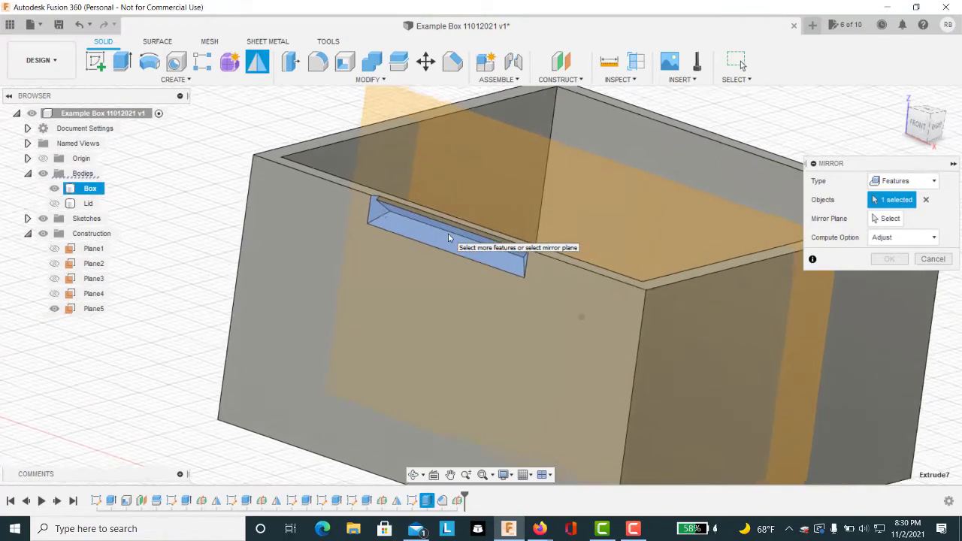
scroll(376, 254, "up", 6)
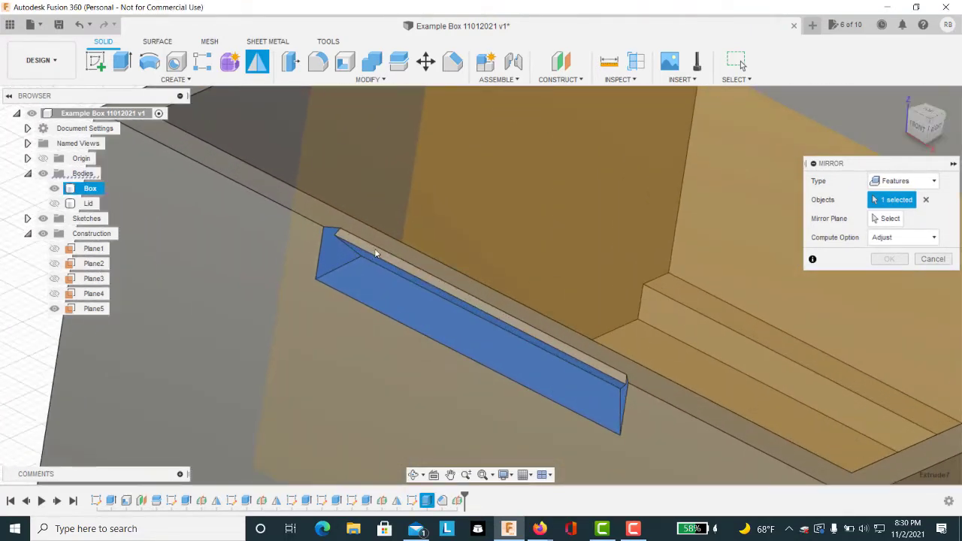
left_click(376, 254)
scroll(384, 267, "down", 8)
middle_click_drag(390, 282, 398, 291, "shift")
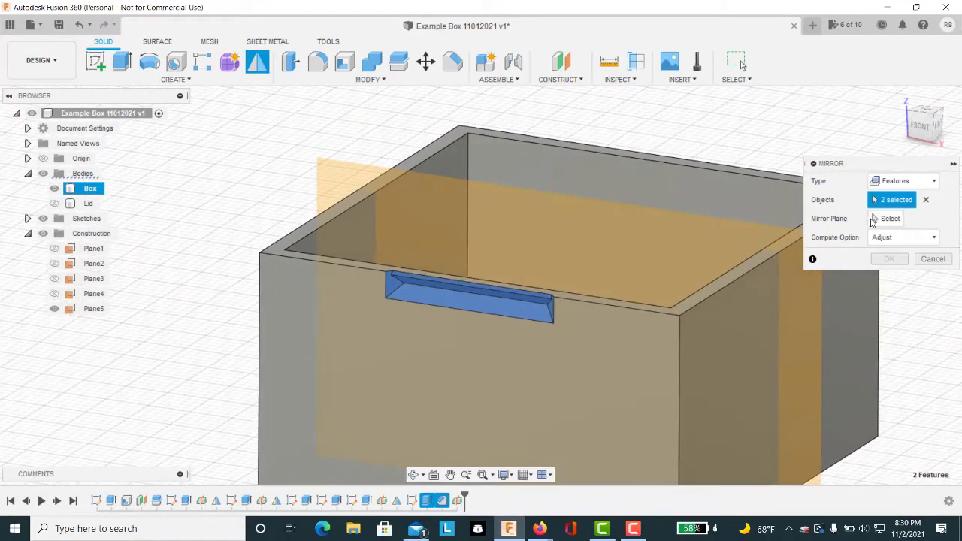
left_click(875, 220)
left_click(701, 247)
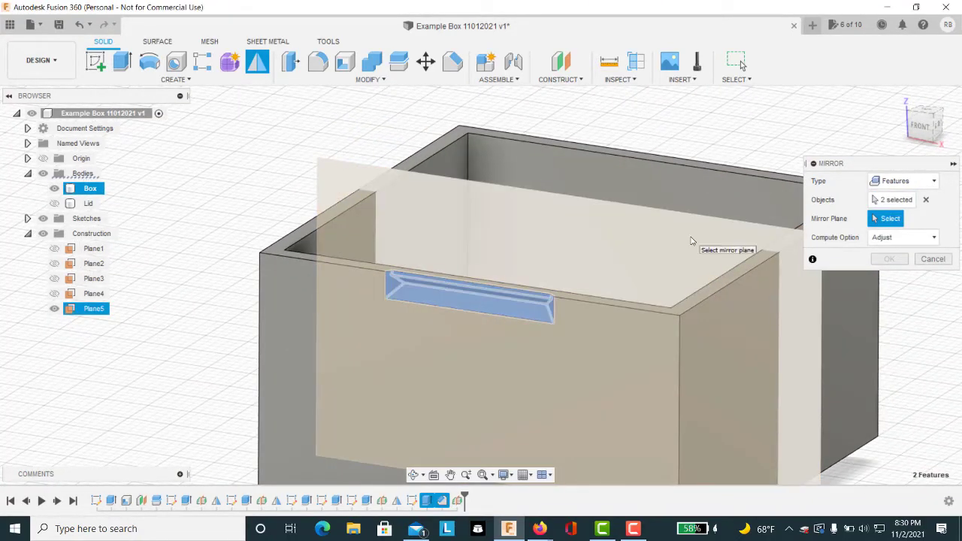
left_click(700, 244)
left_click(887, 259)
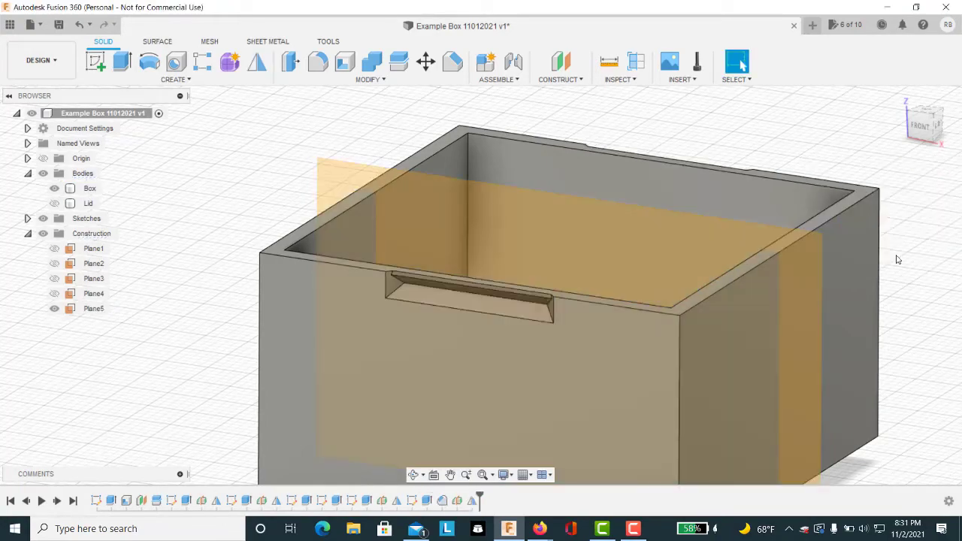
Hide the midplane between the front and back walls and make the lid body visible
left_click(56, 311)
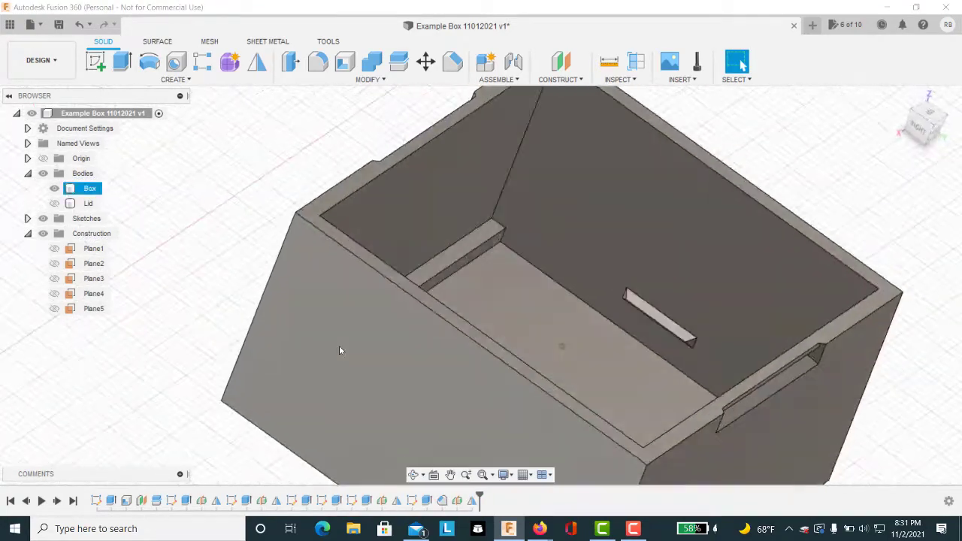
middle_click_drag(339, 351, 444, 324, "shift")
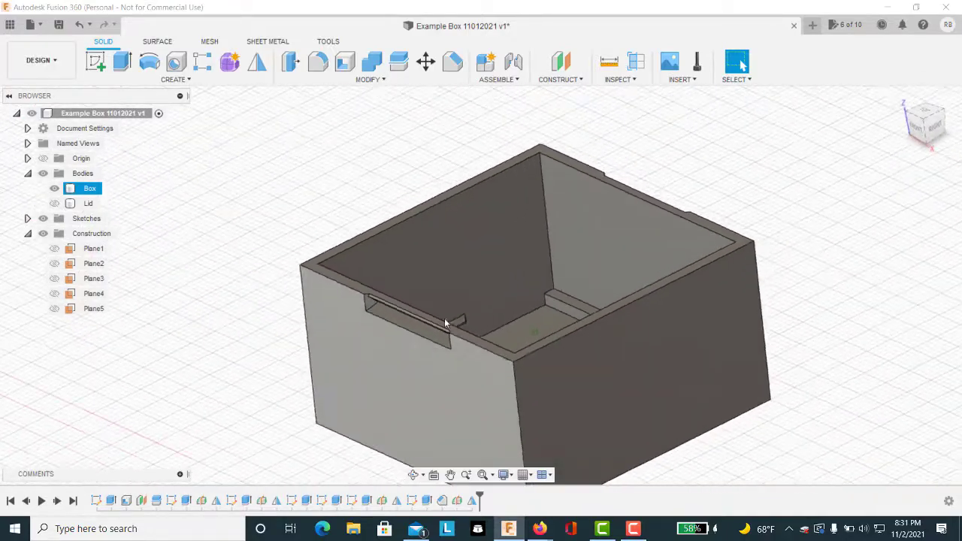
left_click(902, 100)
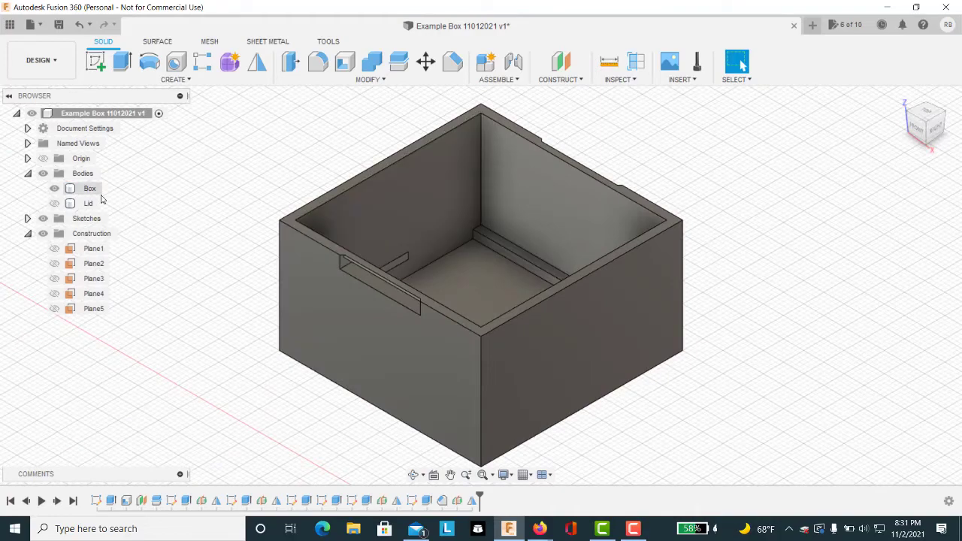
left_click(54, 204)
middle_click_drag(451, 263, 544, 95, "shift")
Section the closed box parallel to its side face at a Y distance of -17 mm to examine how the snap sits in the notch
left_click(636, 61)
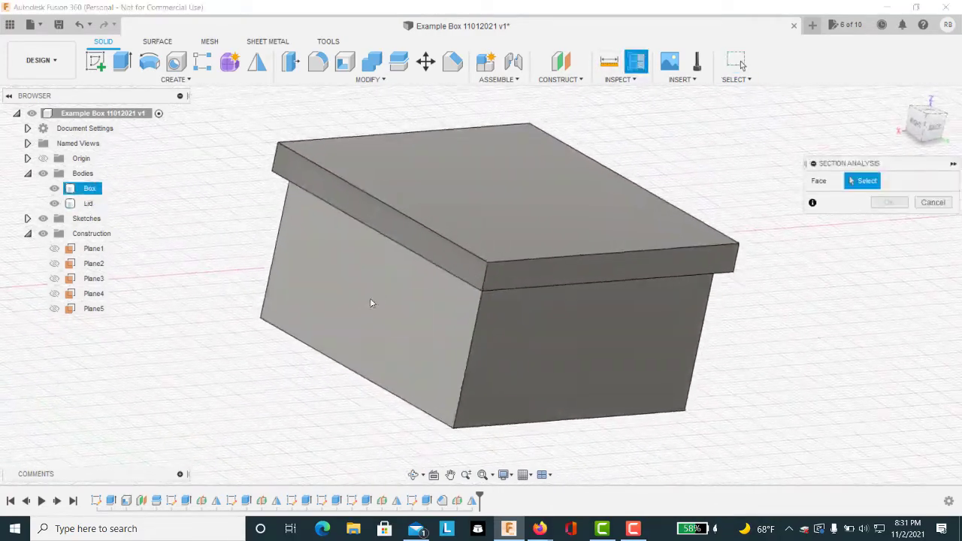
left_click(375, 296)
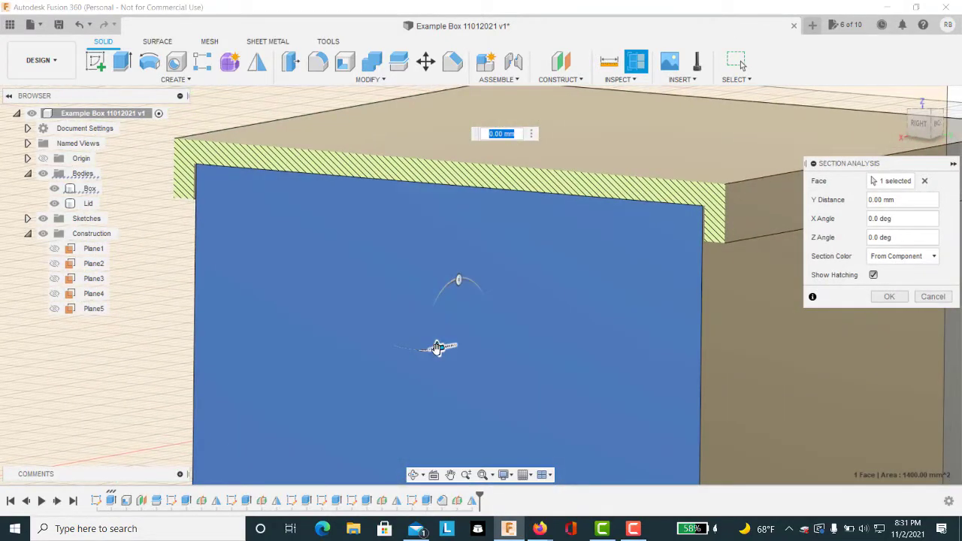
left_click_drag(437, 347, 538, 313)
scroll(344, 243, "up", 3)
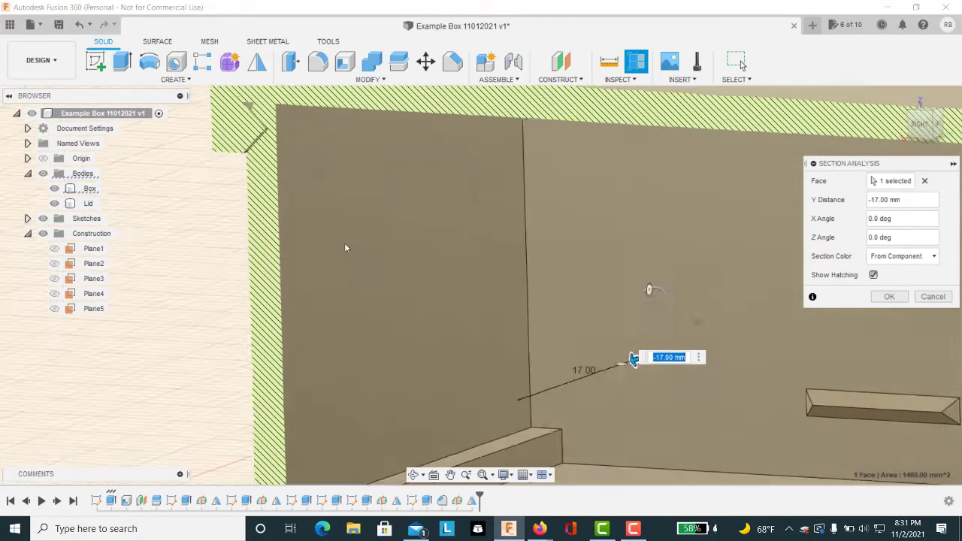
middle_click_drag(344, 243, 350, 220, "shift")
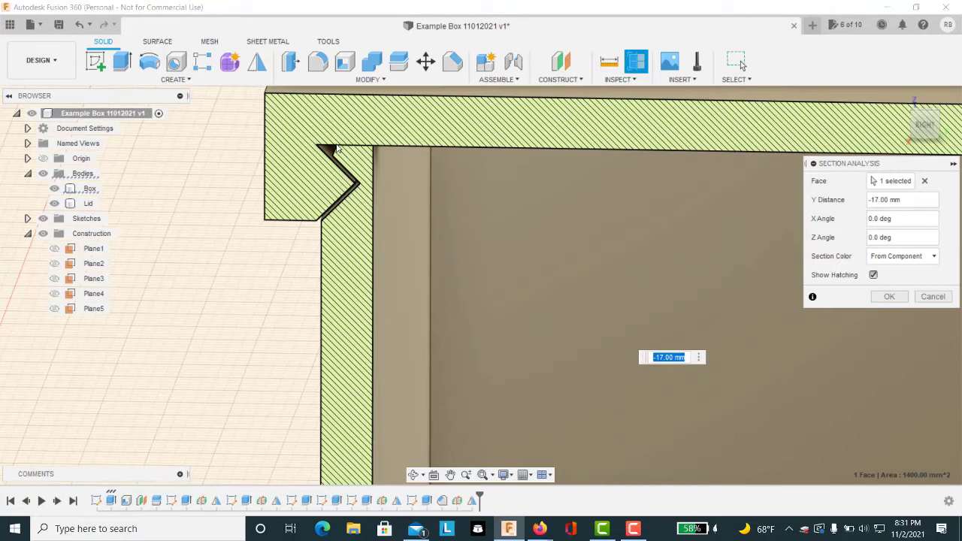
left_click(356, 187)
left_click(700, 250)
left_click(932, 297)
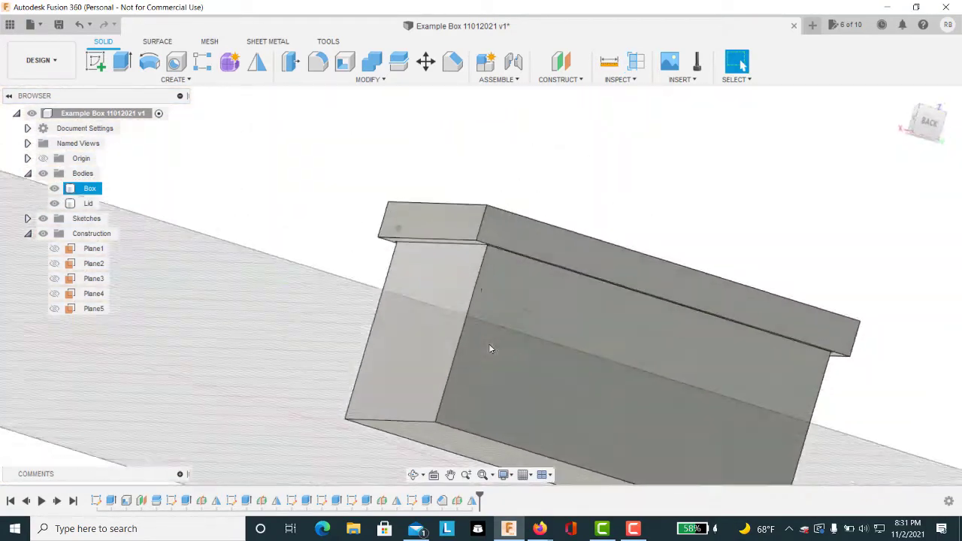
Move the lid body 10 mm straight up off the box
middle_click_drag(488, 344, 819, 419, "shift")
left_click(871, 452)
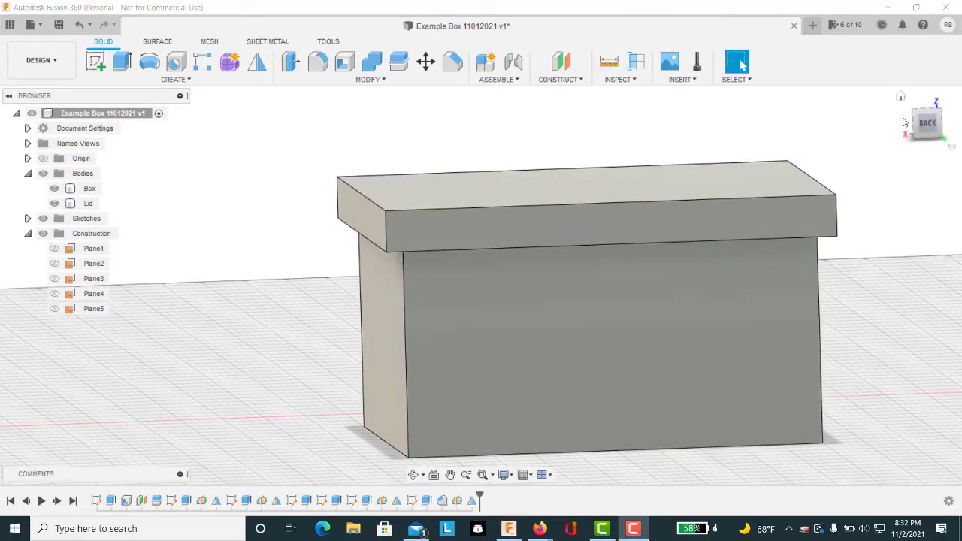
left_click(901, 97)
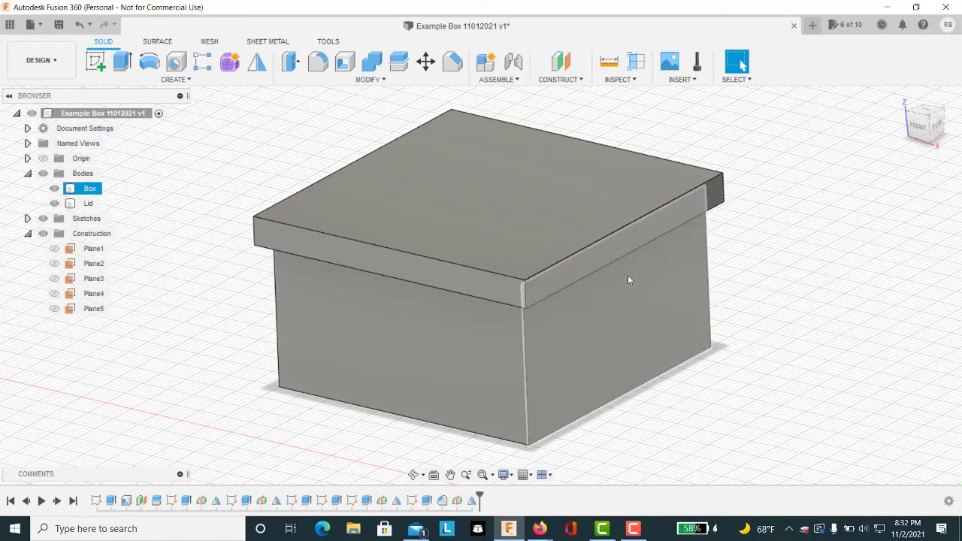
key("m")
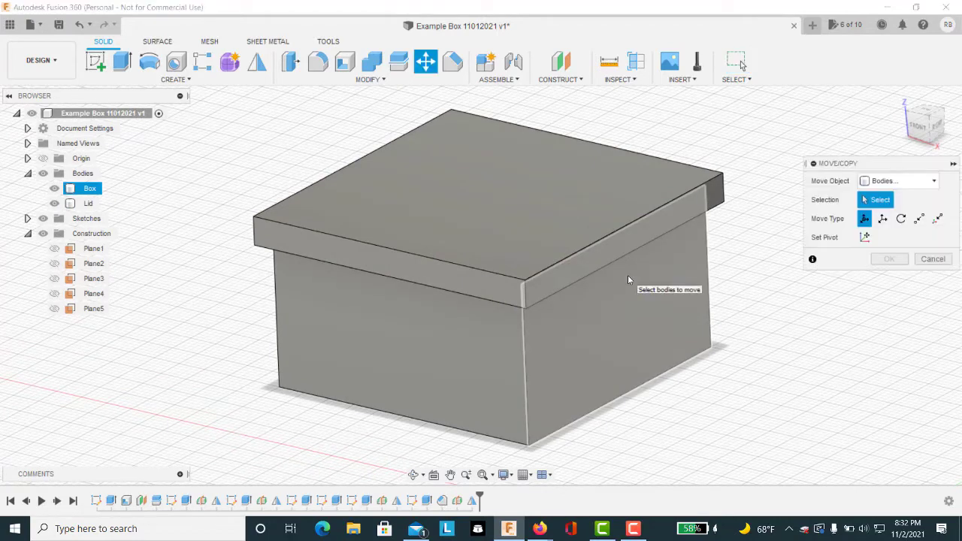
left_click(625, 233)
left_click(790, 215)
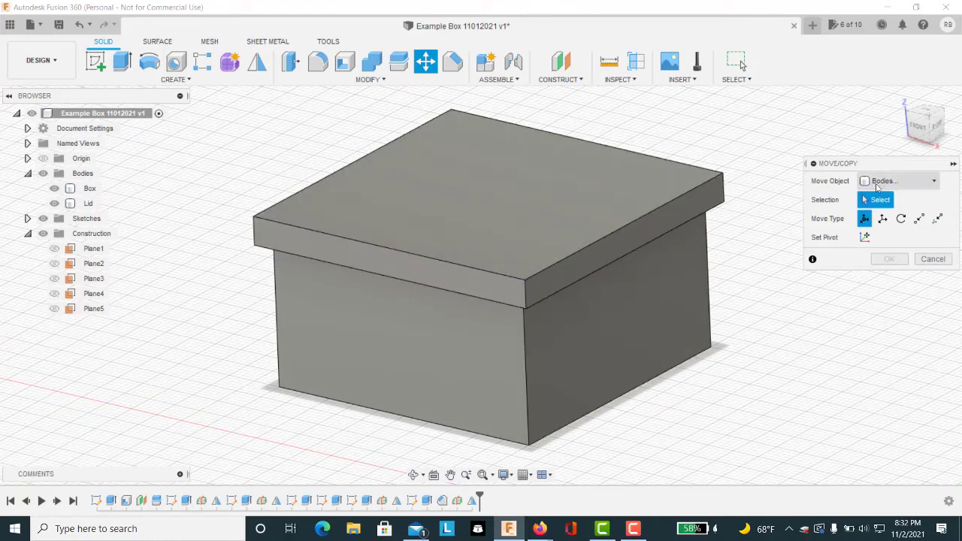
left_click(546, 221)
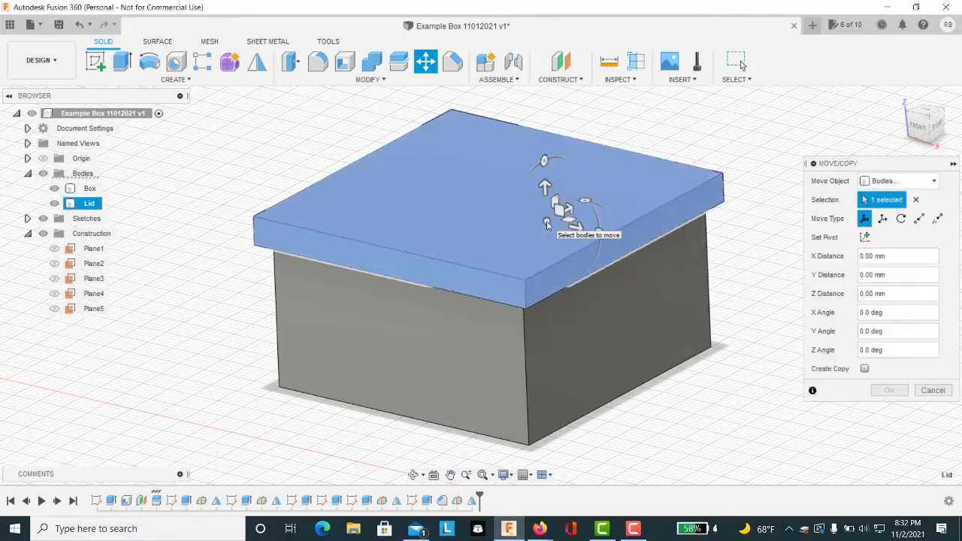
left_click(545, 186)
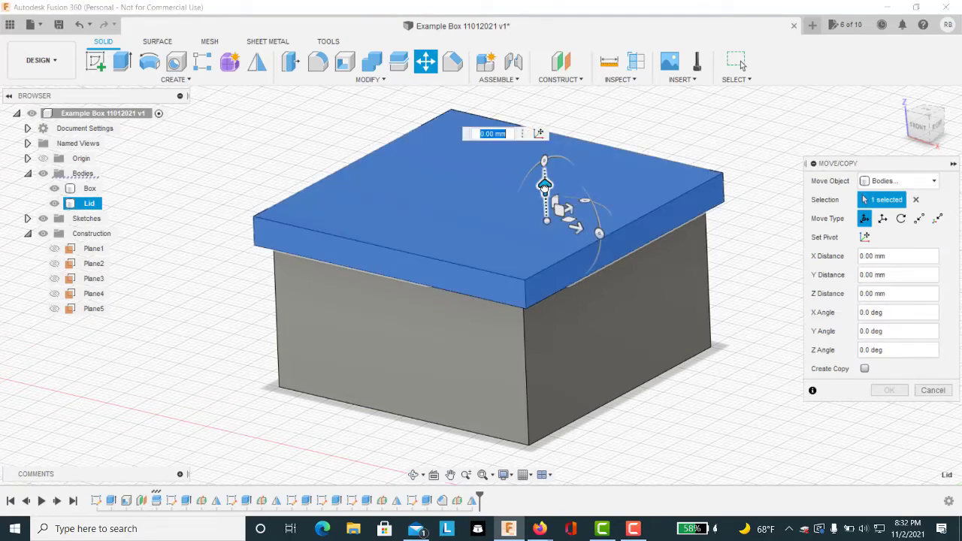
type("10")
key("Return")
Hide the lid and fillet the box's four outer vertical corner edges with a 2 mm radius
middle_click_drag(497, 289, 496, 288, "shift")
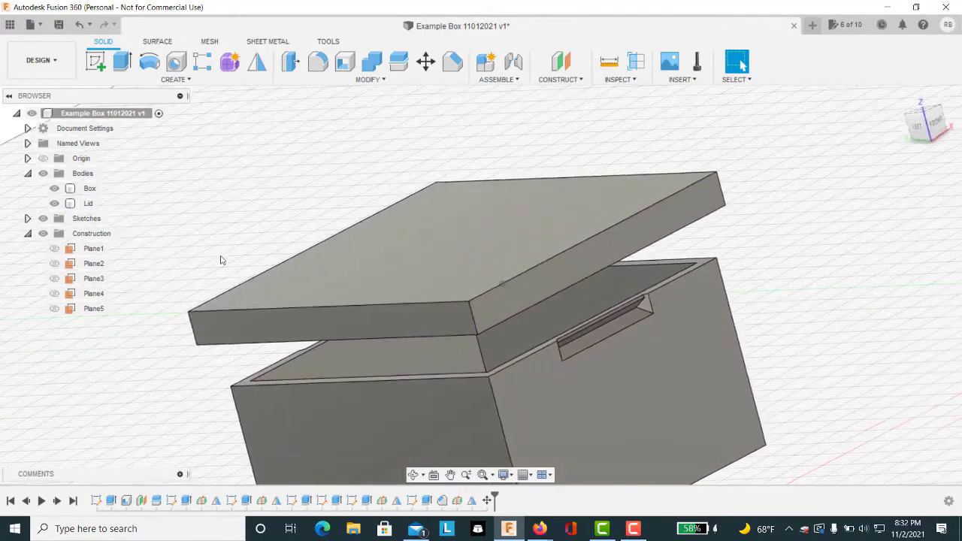
left_click(54, 203)
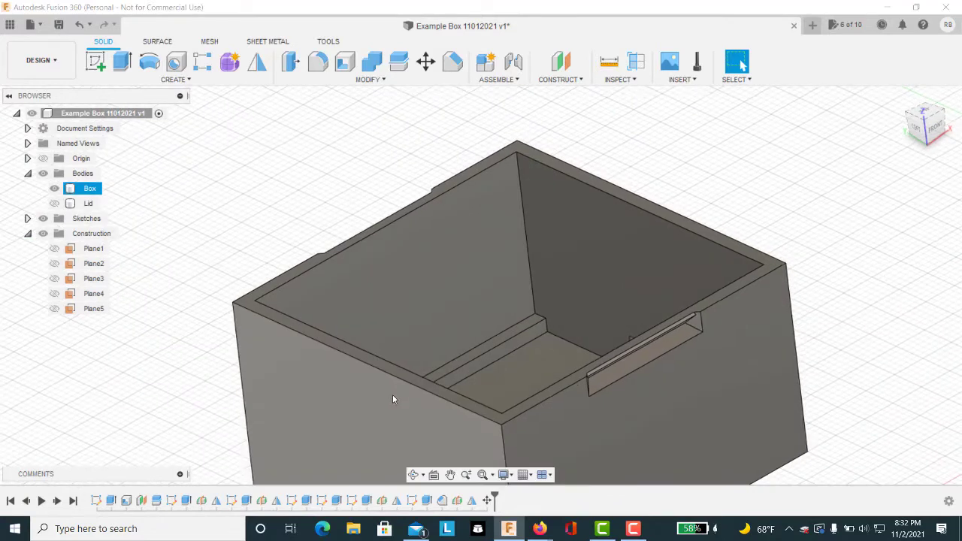
left_click(502, 402)
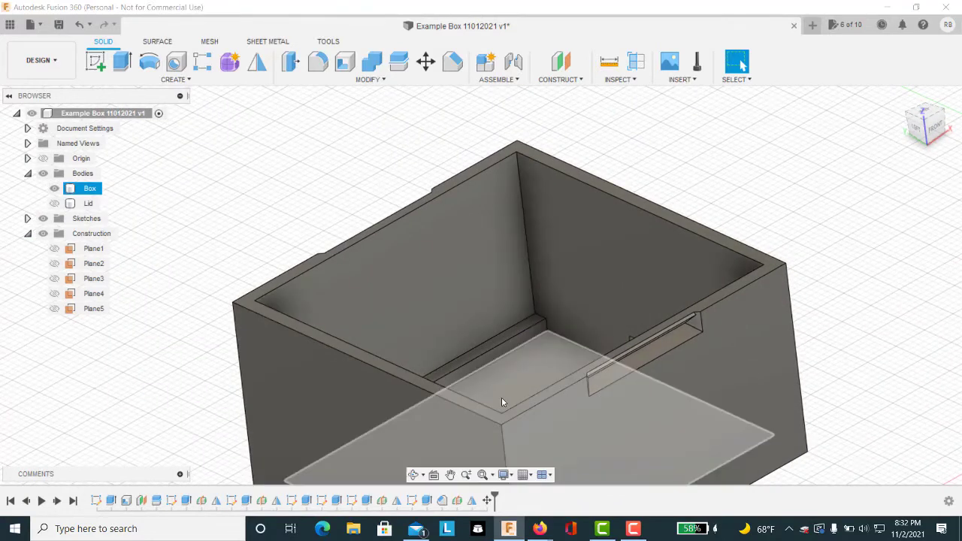
key("f")
left_click(502, 443)
middle_click_drag(502, 444, 499, 359, "shift")
left_click(374, 387)
left_click(477, 365)
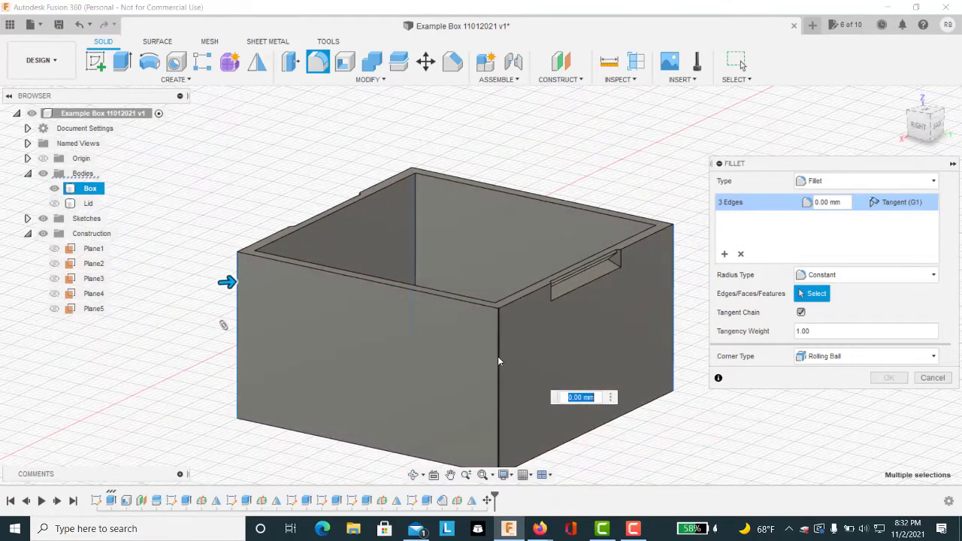
left_click(498, 356)
middle_click_drag(693, 370, 648, 370, "shift")
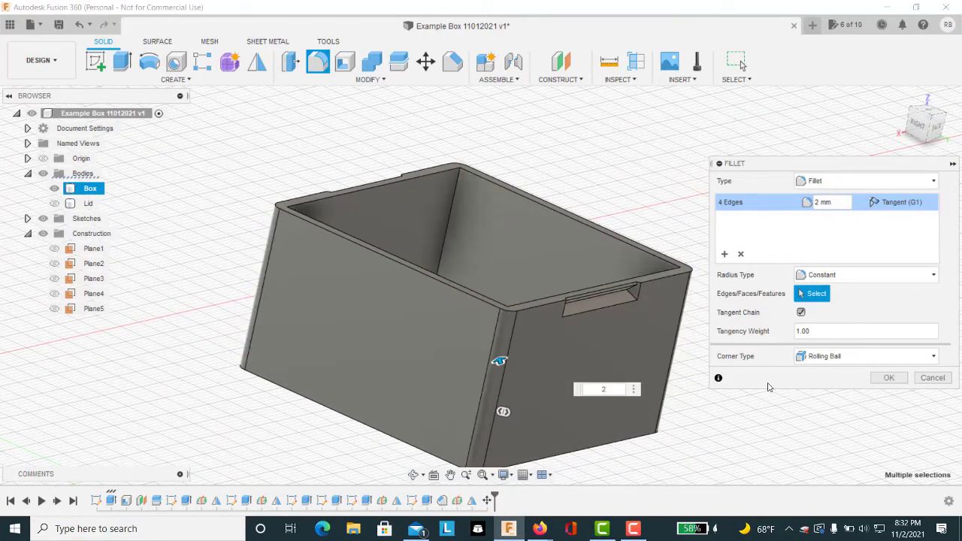
key("Return")
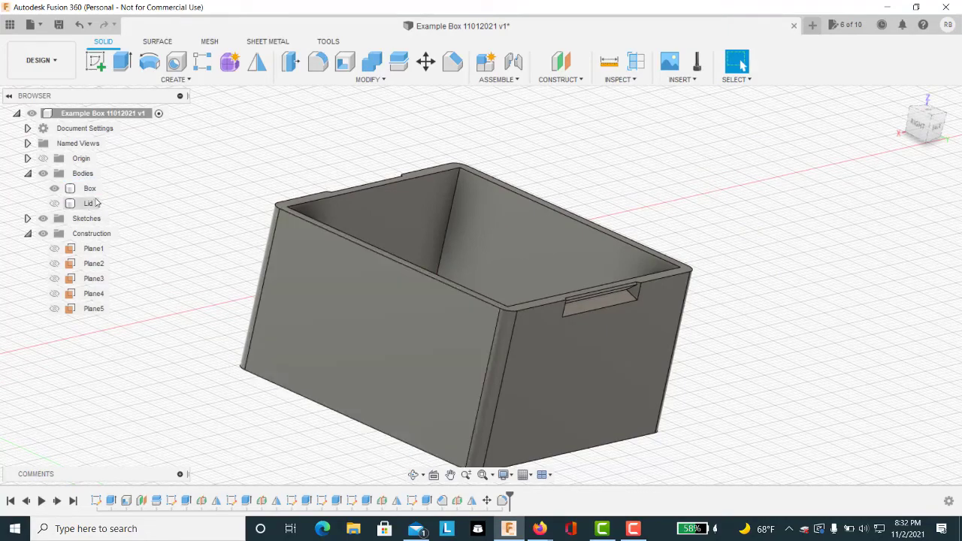
Isolate the lid by showing it and hiding the box, and fillet the four vertical corner edges inside its rim
left_click(54, 203)
left_click(54, 188)
middle_click_drag(96, 215, 193, 303, "shift")
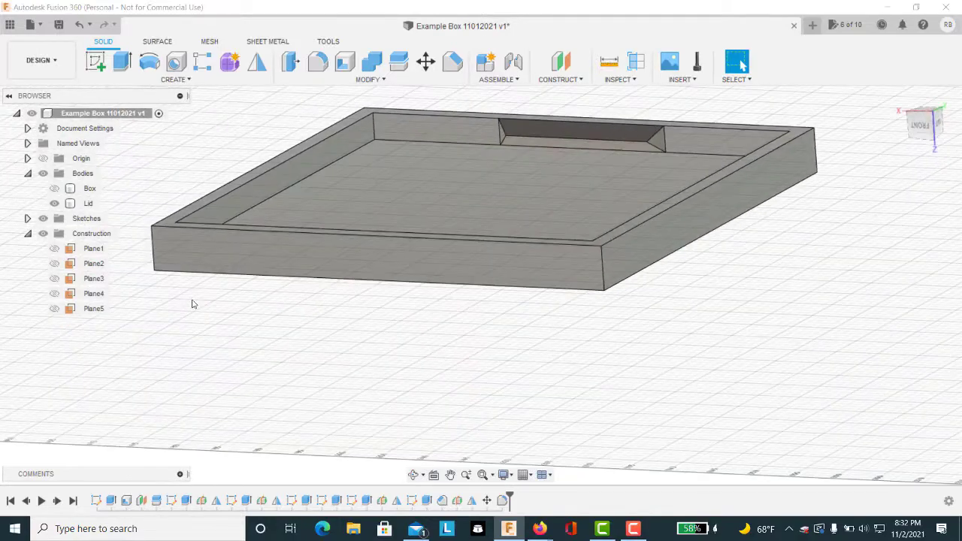
key("f")
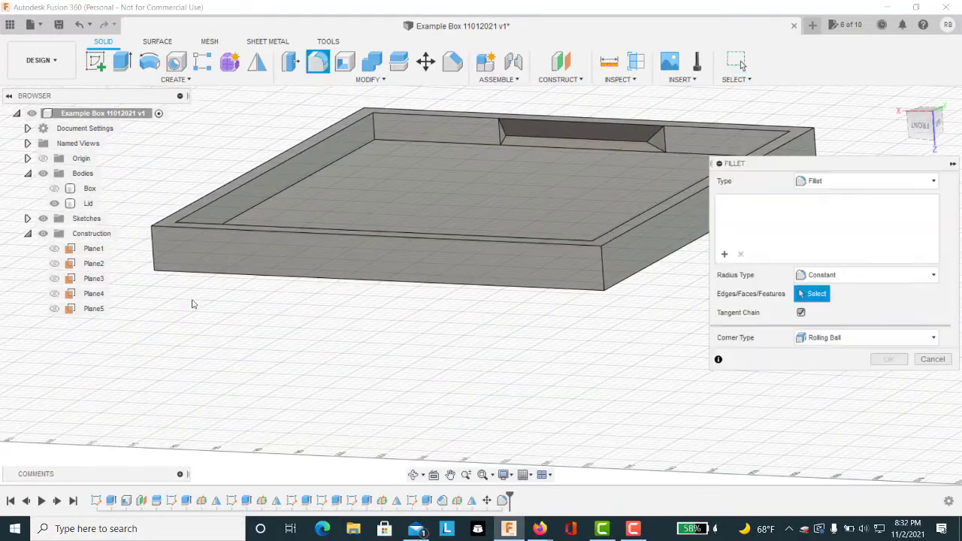
left_click(374, 131)
middle_click_drag(374, 131, 523, 236, "shift")
left_click(501, 128)
left_click(511, 130)
left_click(524, 234)
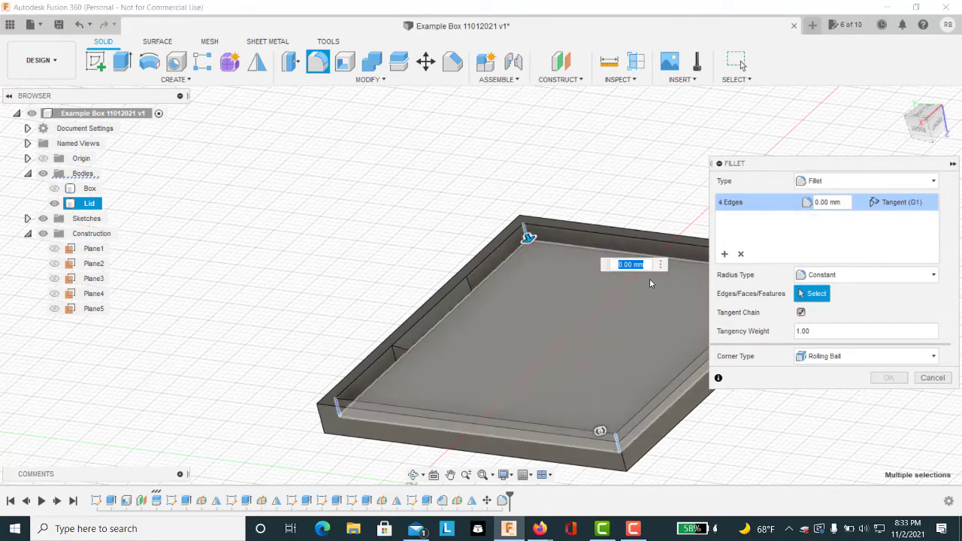
key("Return")
Make the box body visible again together with the lid
middle_click_drag(633, 287, 937, 67, "shift")
left_click(899, 96)
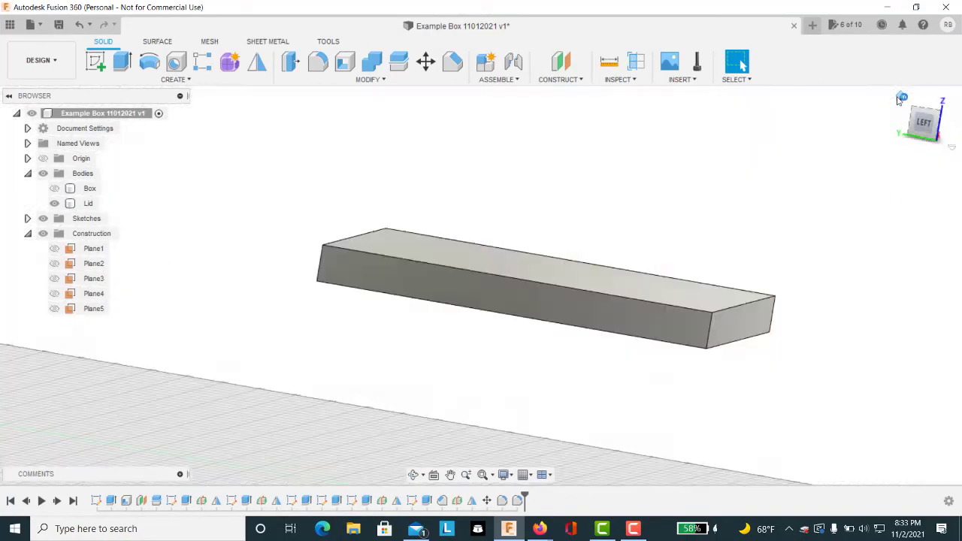
left_click(88, 203)
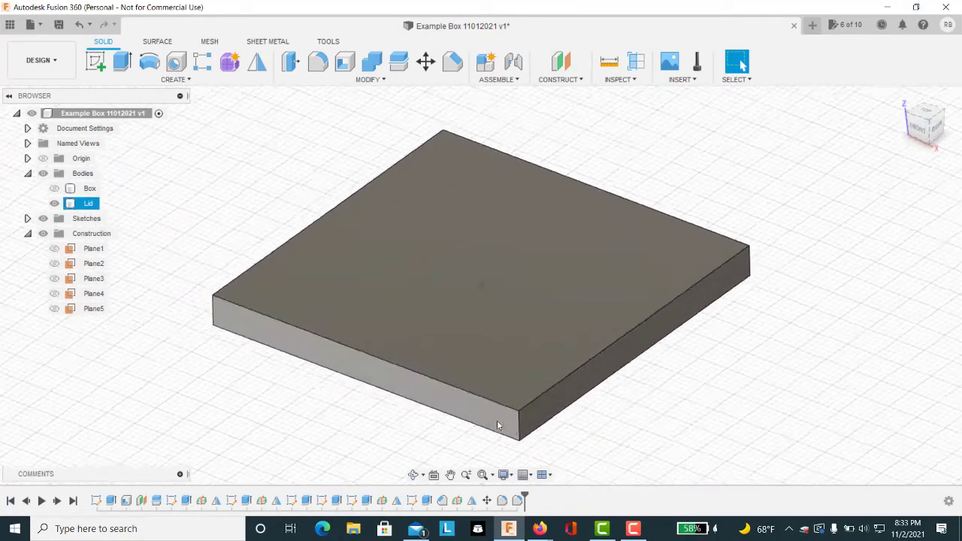
left_click(76, 189)
left_click(51, 190)
Fillet the lid's four outer vertical corner edges with a 4 mm radius
mouse_move(382, 328)
middle_mouse_down("shift")
mouse_move(522, 356)
mouse_move(614, 397)
mouse_move(370, 391)
mouse_move(374, 285)
mouse_move(355, 306)
mouse_move(367, 325)
middle_mouse_up("shift")
key("f")
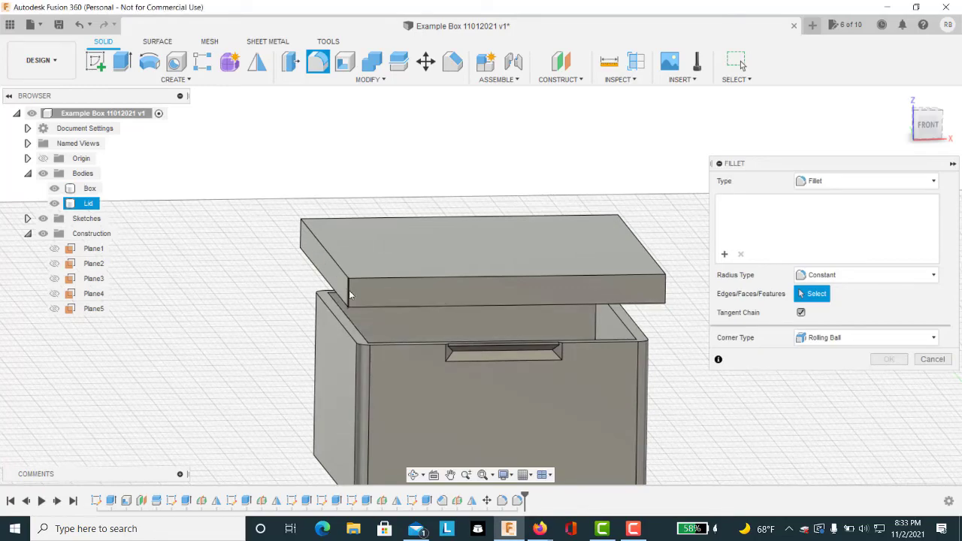
left_click(347, 295)
left_click(664, 297)
middle_click_drag(663, 297, 572, 376, "shift")
left_click(476, 364)
left_click(526, 332)
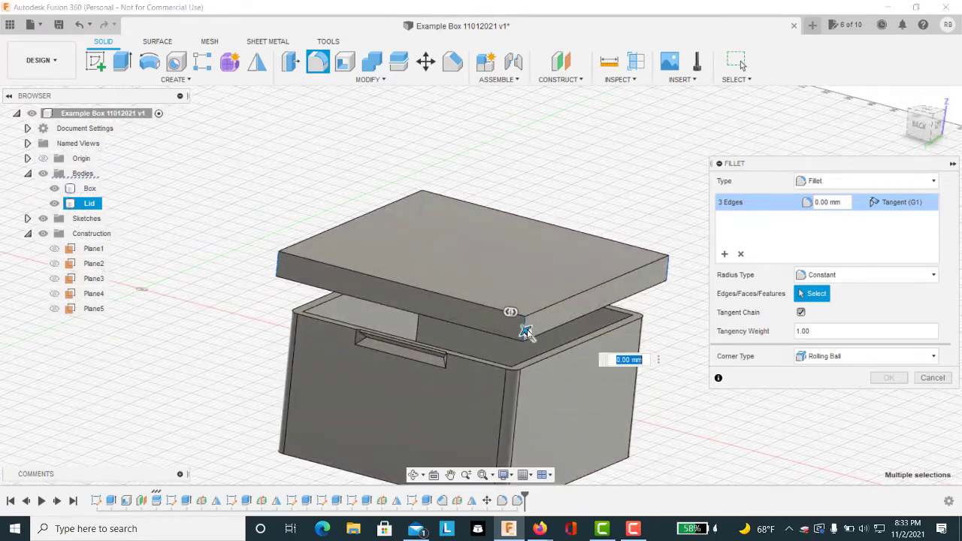
type("4")
key("Return")
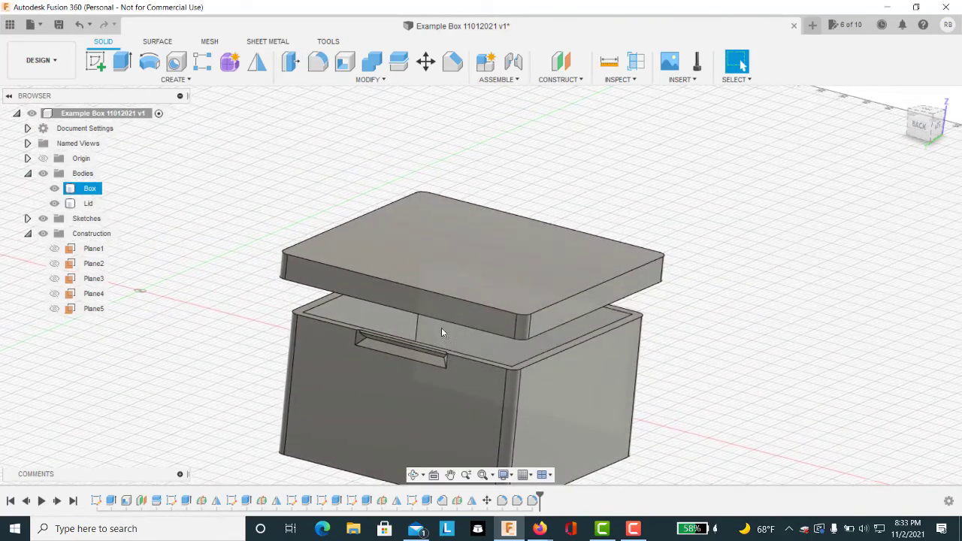
Move the lid body by -10 mm in Z back down onto the box
middle_click_drag(442, 327, 454, 327, "shift")
key("m")
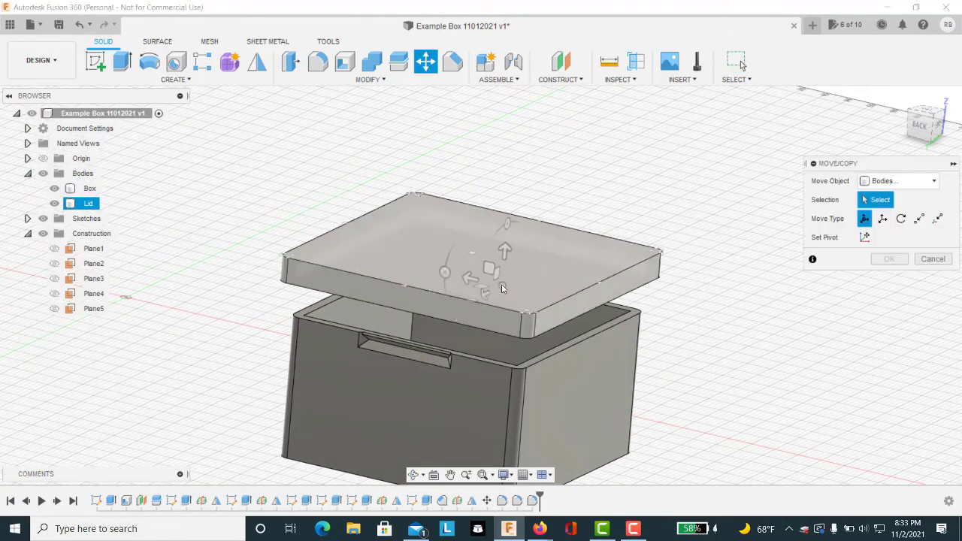
left_click(505, 248)
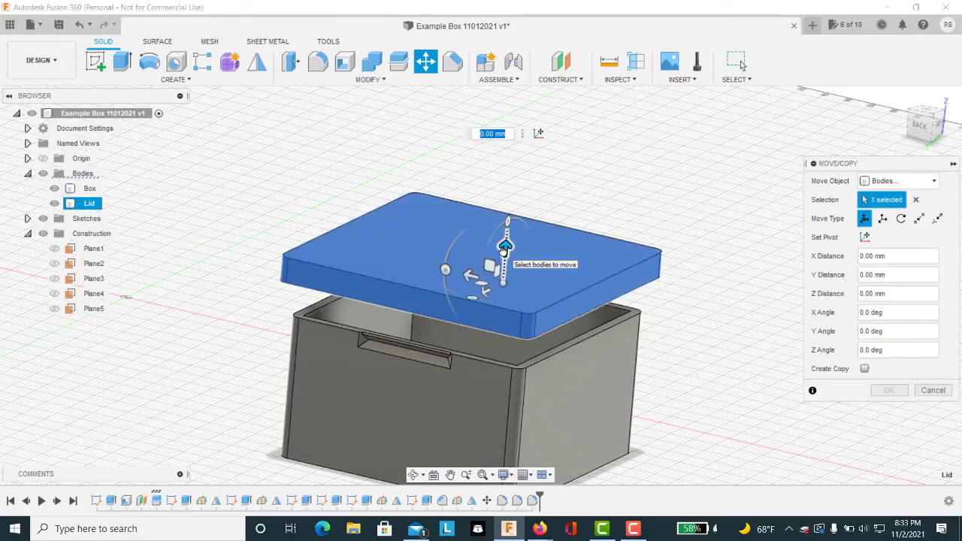
type("-10")
key("Return")
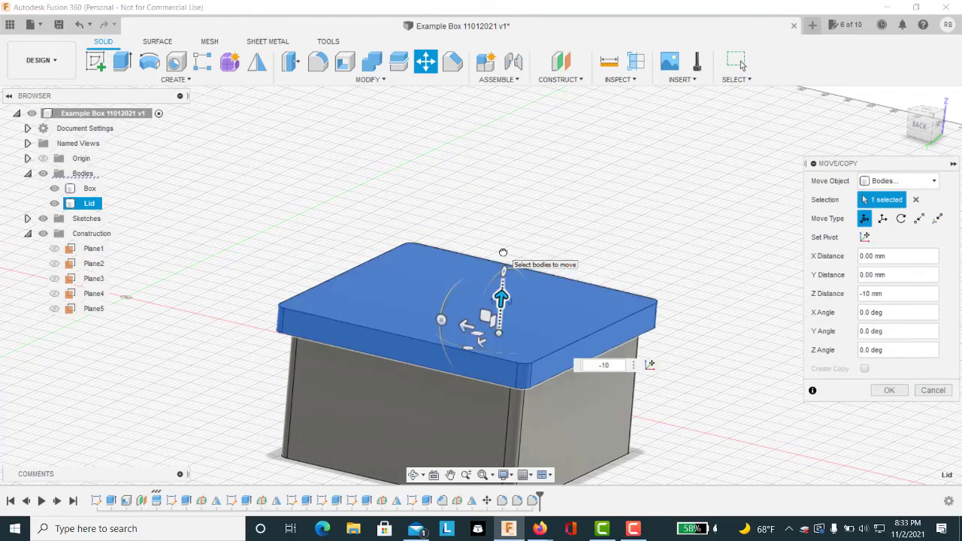
key("Return")
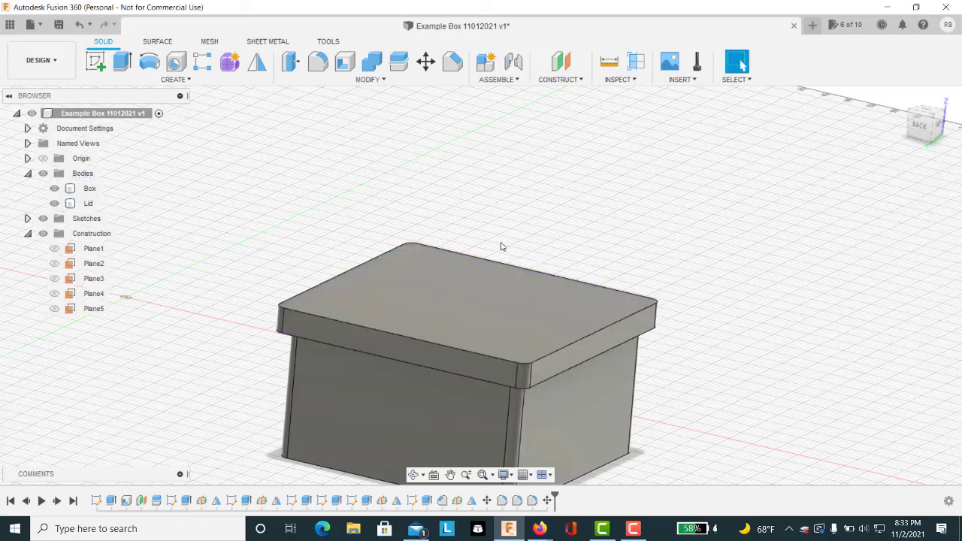
middle_click_drag(501, 238, 728, 379, "shift")
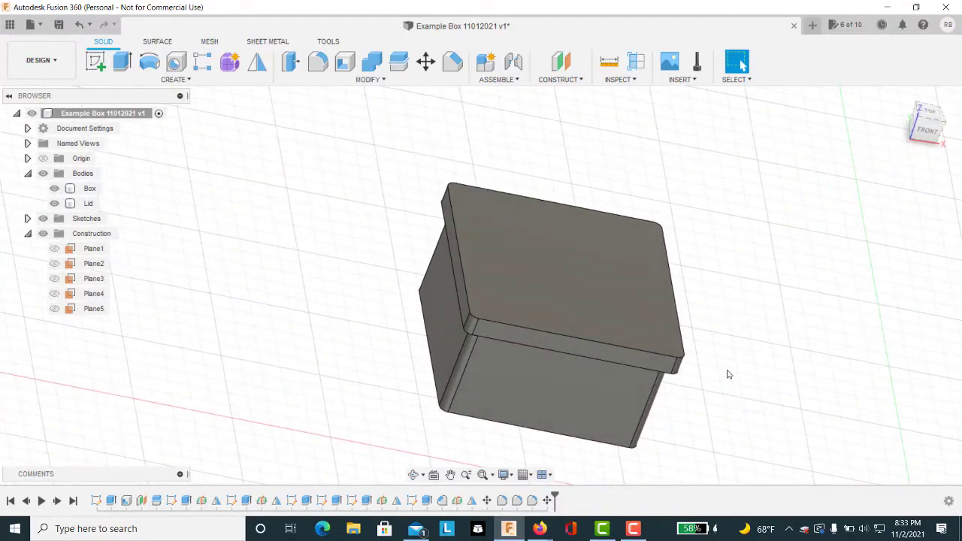